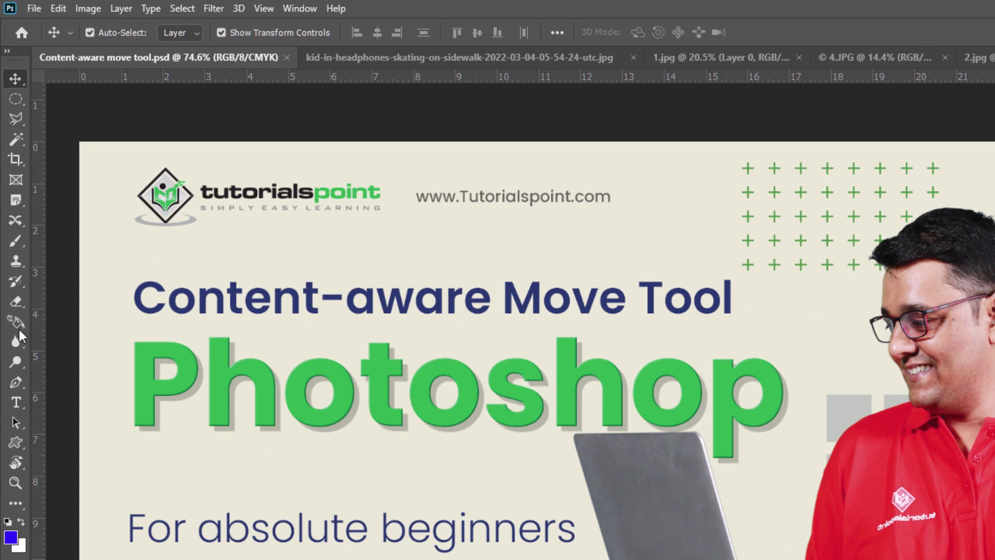
Step: Cycle through the healing tool group, from Content-Aware Move through Red Eye, Spot Healing Brush, Healing Brush and Patch
click(21, 222)
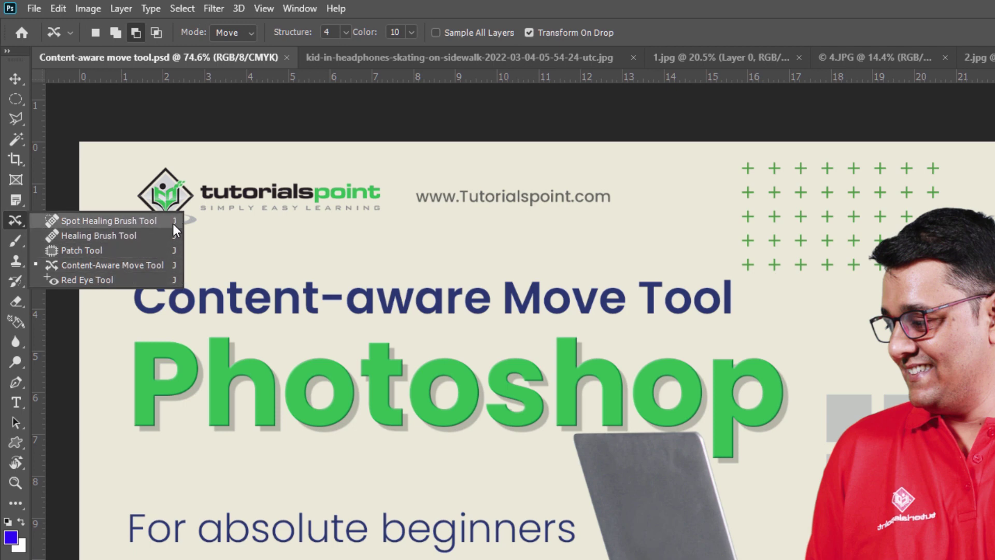
click(17, 219)
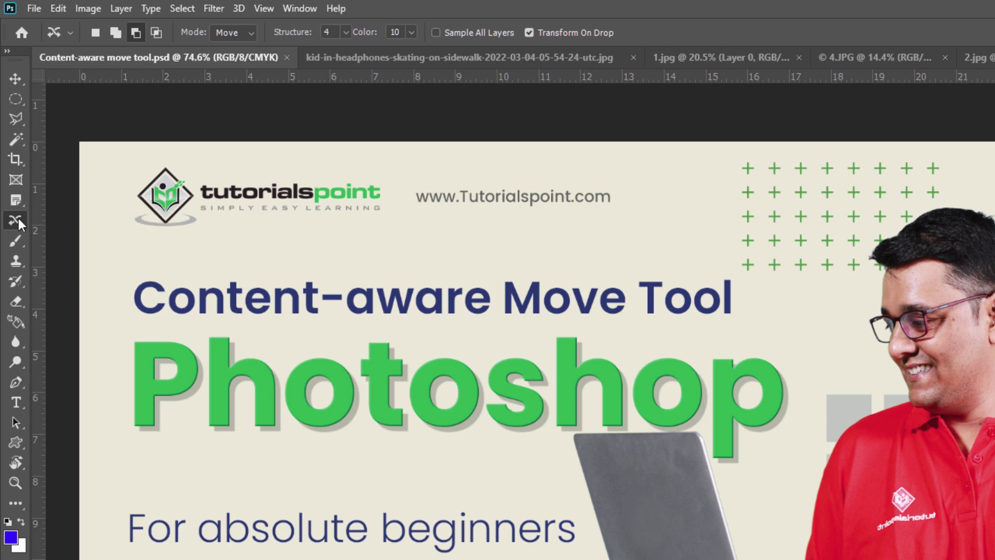
key(shift+j)
key(shift+j)
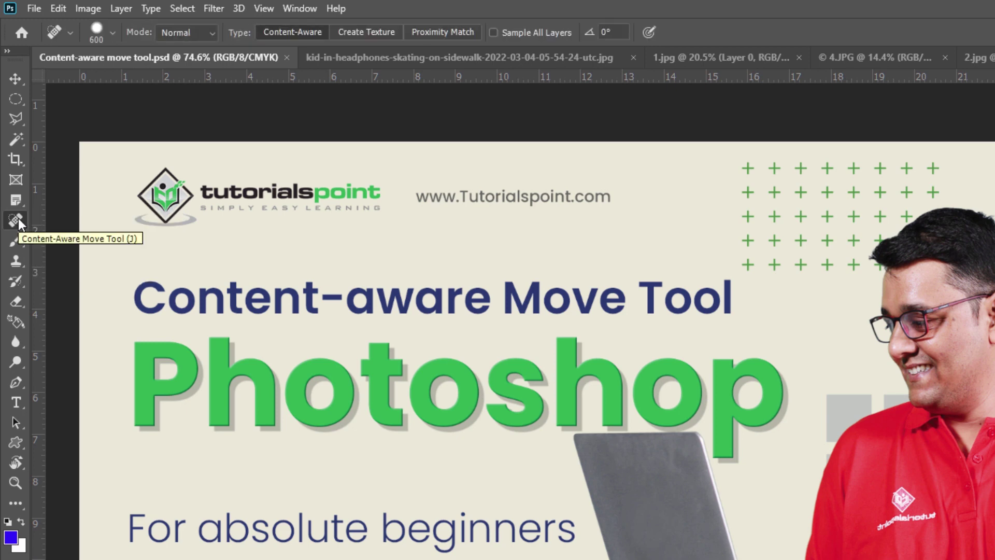
key(shift+j)
key(shift+j)
key(shift+j)
key(shift+j)
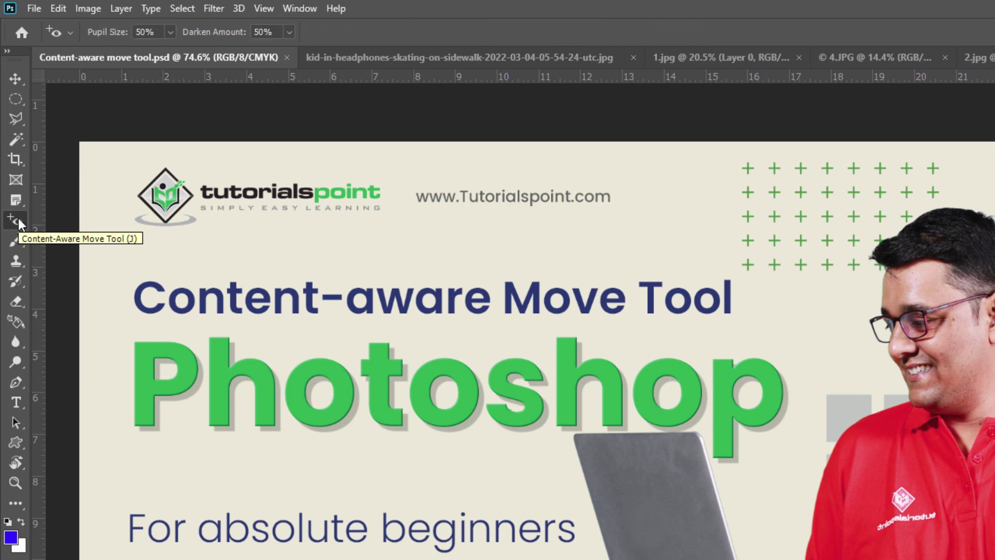
key(shift+j)
key(shift+j)
key(shift+j)
key(shift+j)
key(shift+j)
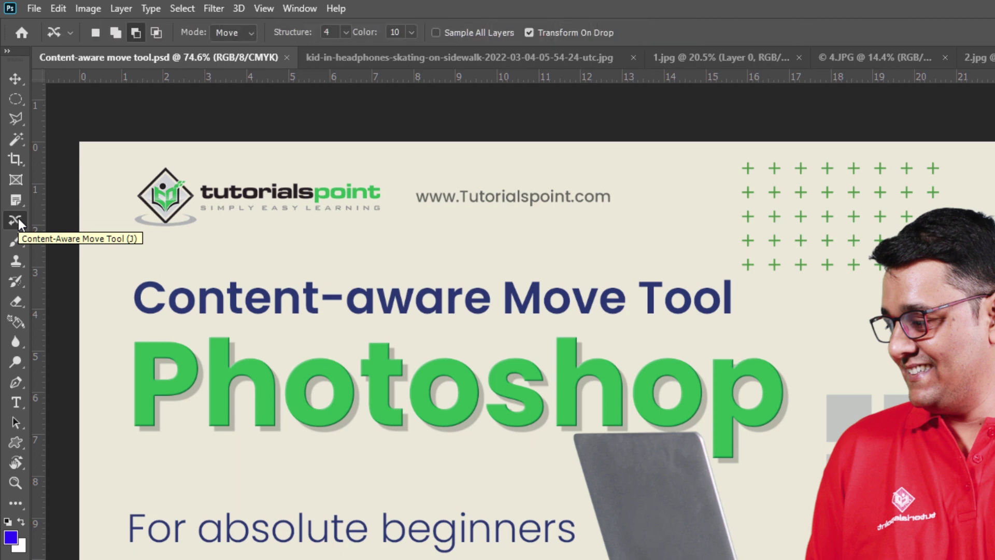
key(shift+j)
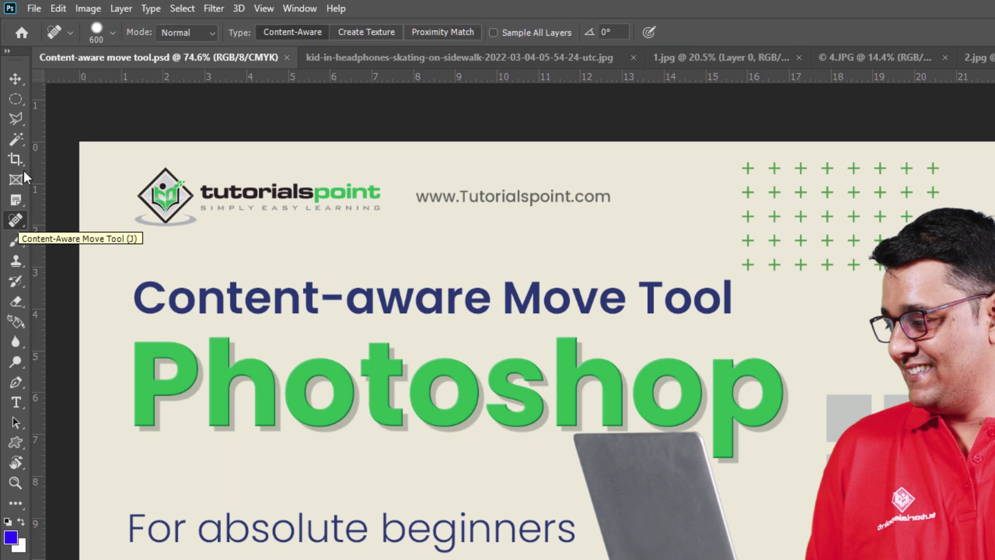
Step: Expand the toolbar to two columns and activate the Content-Aware Move Tool
click(8, 51)
right_click(41, 140)
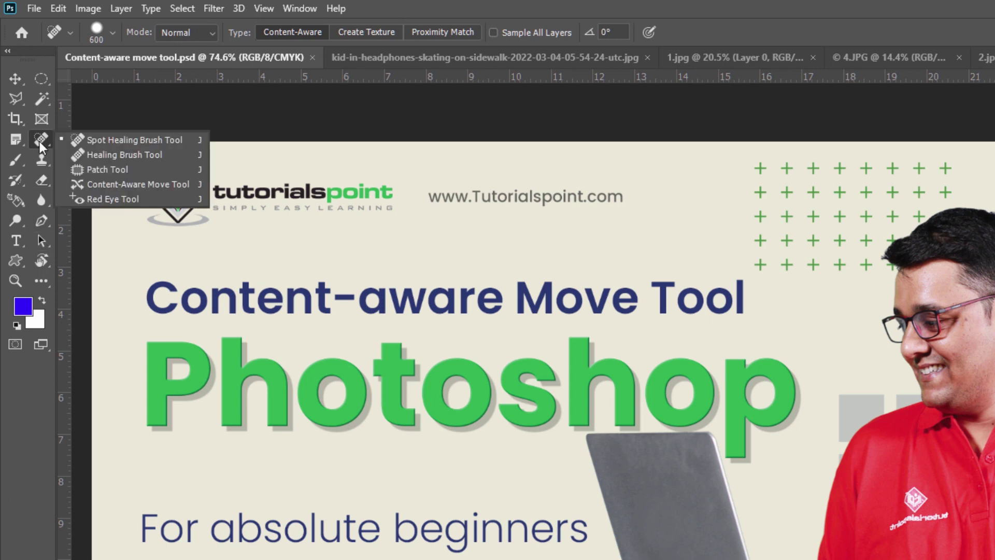
click(143, 184)
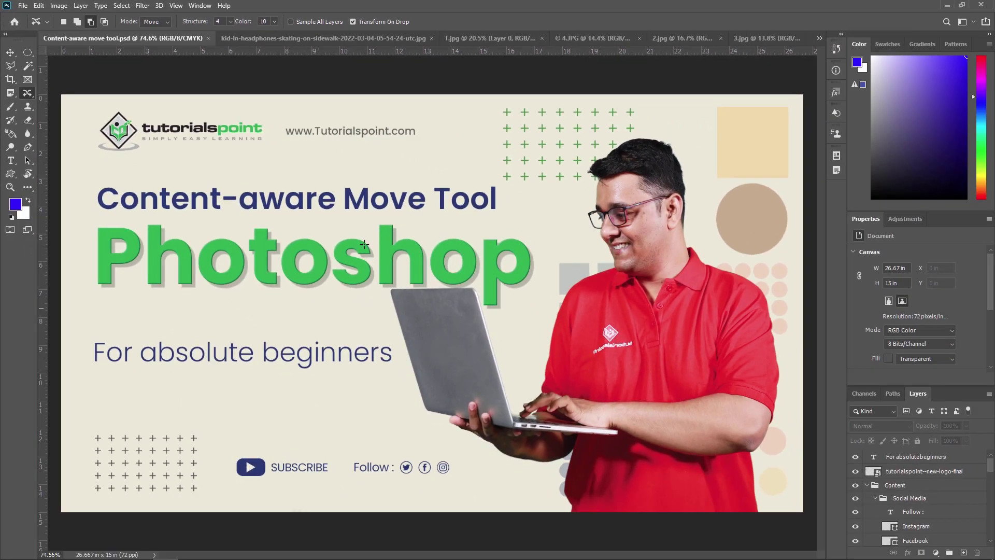
Step: In 1.jpg, outline the child loosely with the Content-Aware Move Tool, making a selection about 5.8 in wide and 5.9 in high
click(498, 38)
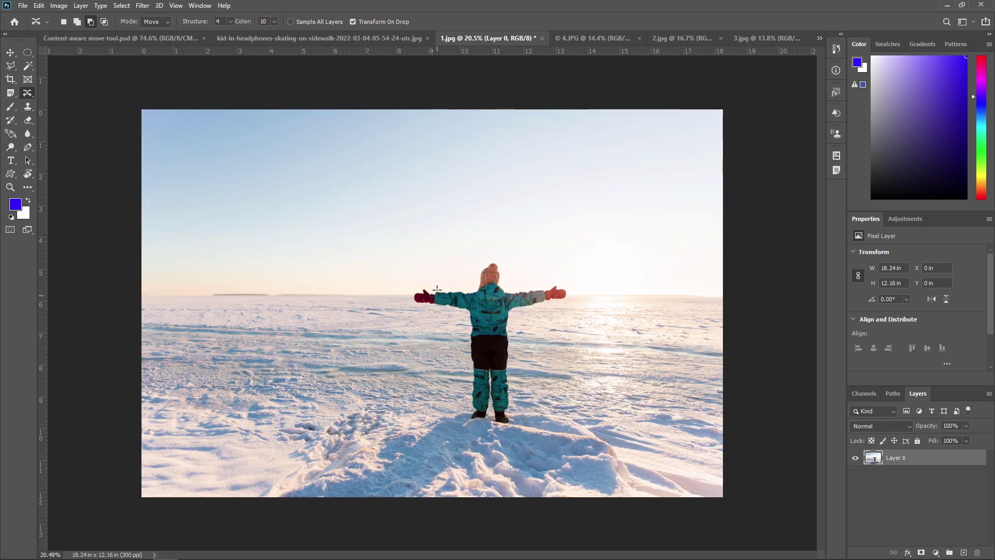
scroll(479, 303, up, 1)
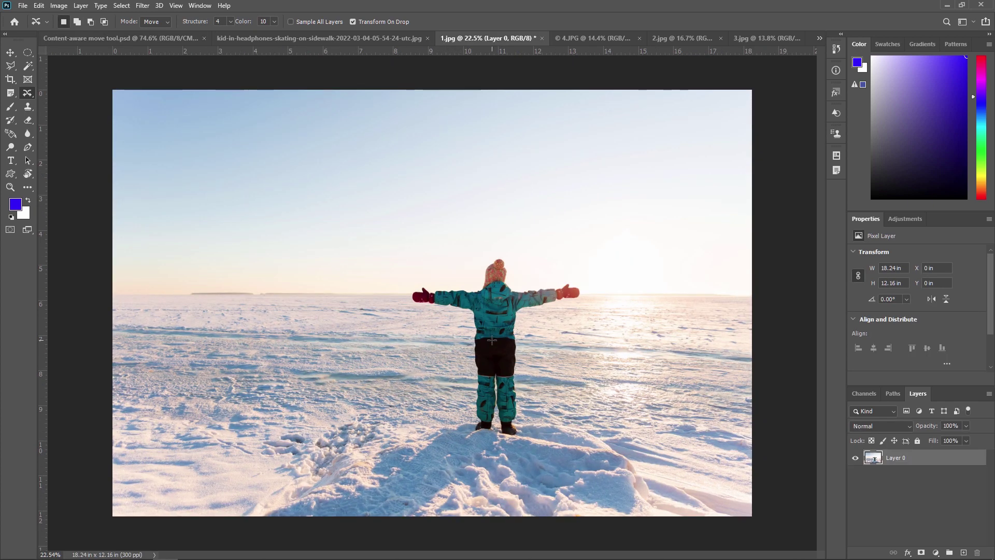
scroll(479, 321, down, 1)
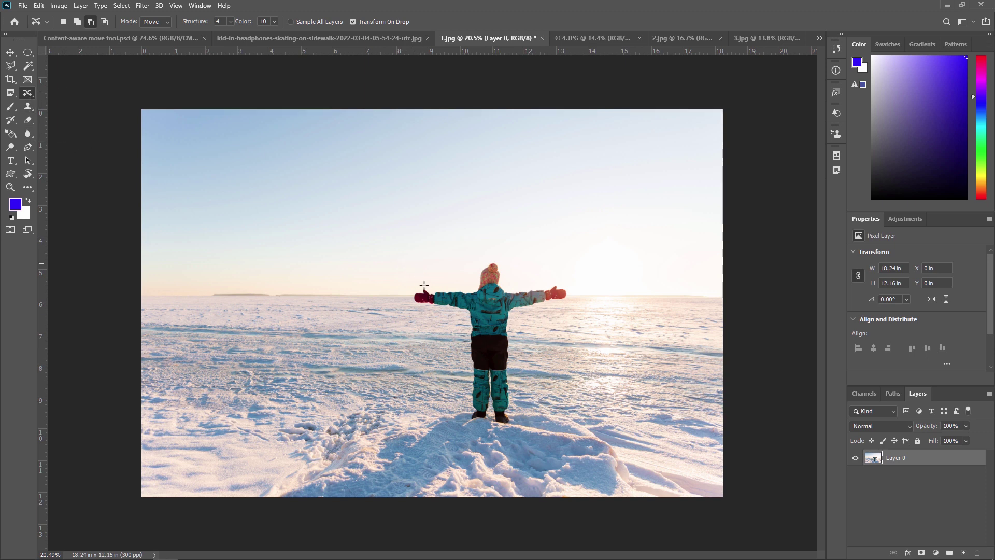
mouse_move(451, 316)
mouse_down()
mouse_move(409, 316)
mouse_move(397, 303)
mouse_move(406, 285)
mouse_move(464, 280)
mouse_move(498, 248)
mouse_move(514, 282)
mouse_move(579, 285)
mouse_move(559, 322)
mouse_move(527, 323)
mouse_move(529, 413)
mouse_up()
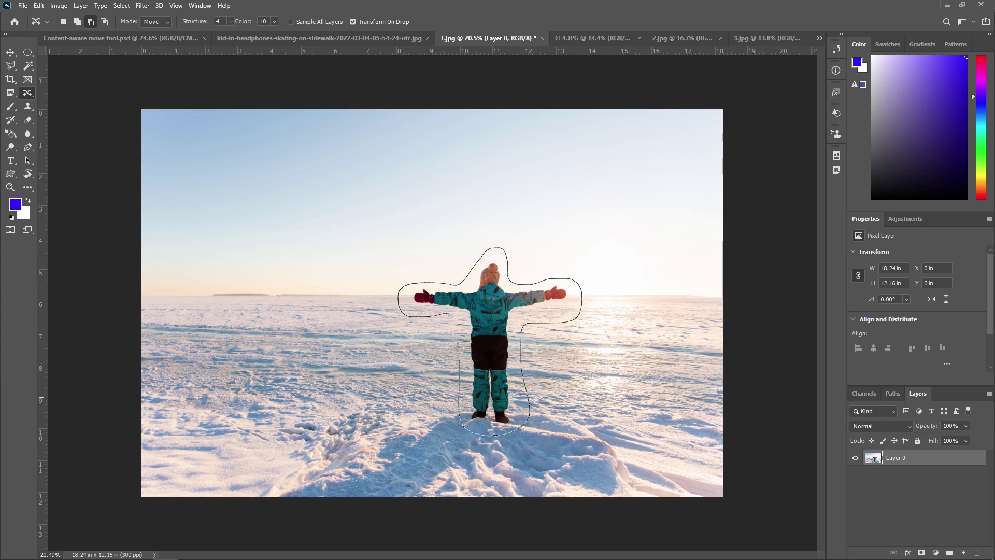
drag(450, 315, 451, 316)
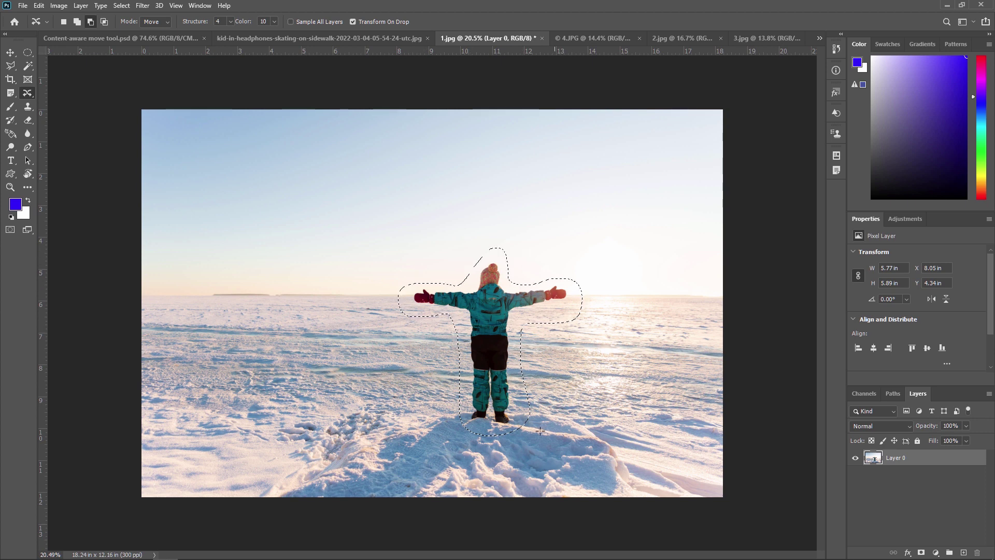
Step: Move the selected child about 6 in to the left across the snow in Move mode and deselect
drag(489, 352, 298, 351)
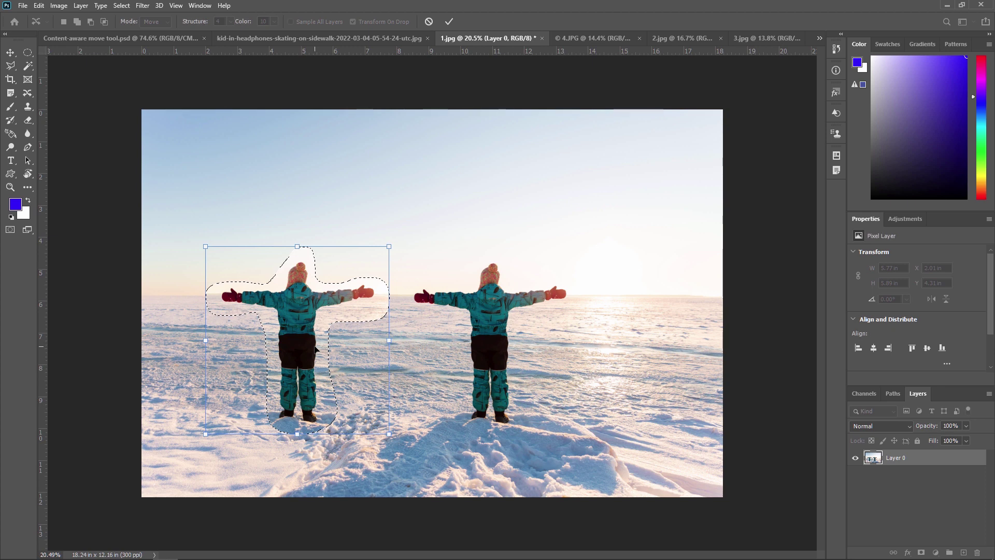
key(Return)
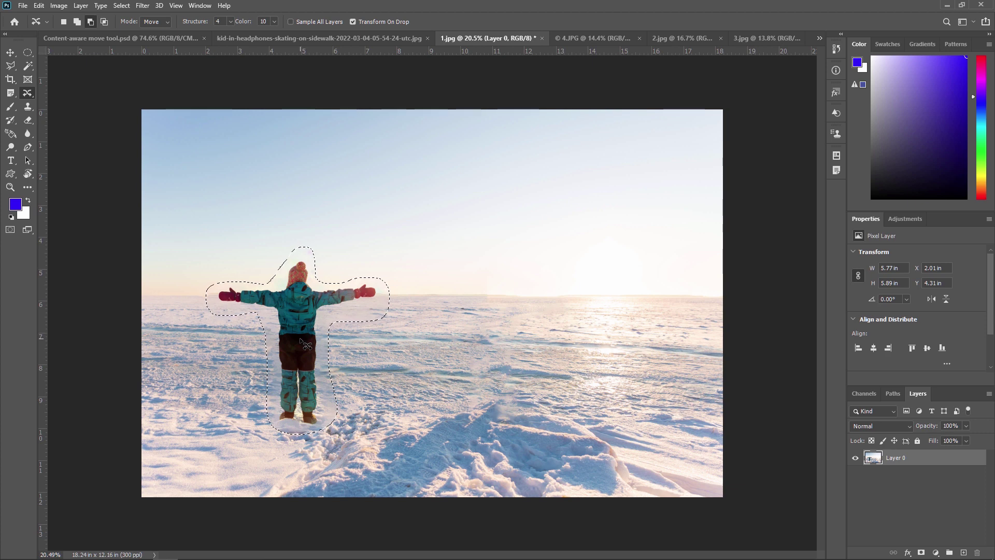
key(ctrl+d)
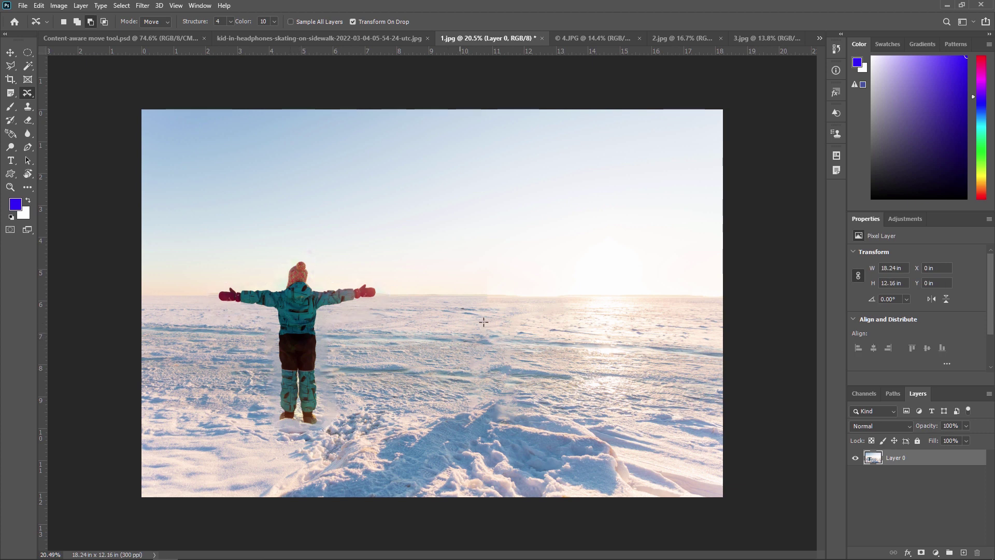
Step: Undo the deselection, the content-aware move and the outline around the child
key(ctrl+z)
key(ctrl+z)
key(ctrl+z)
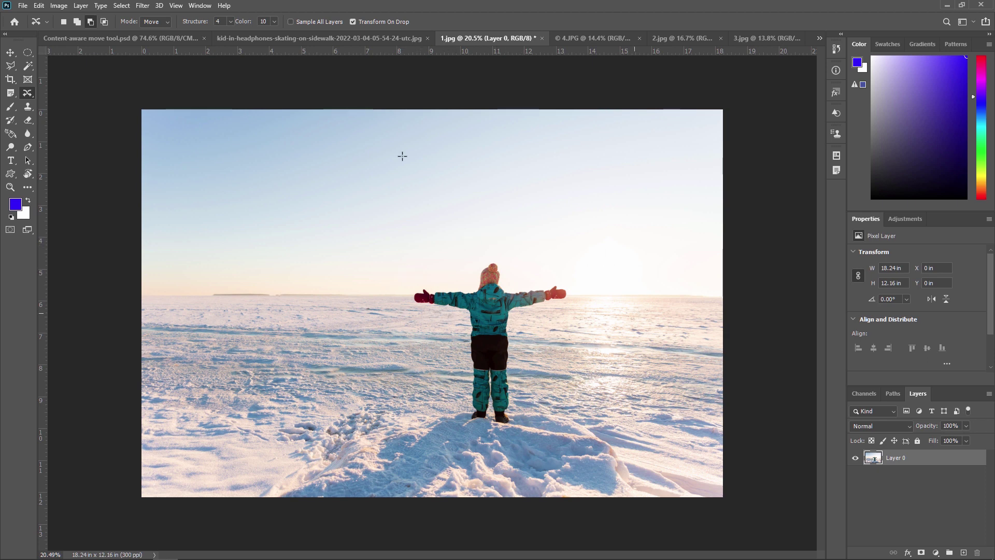
Step: Outline the child loosely with the Lasso Tool, making a selection about 5.7 in wide and 5.7 in high
drag(10, 65, 52, 70)
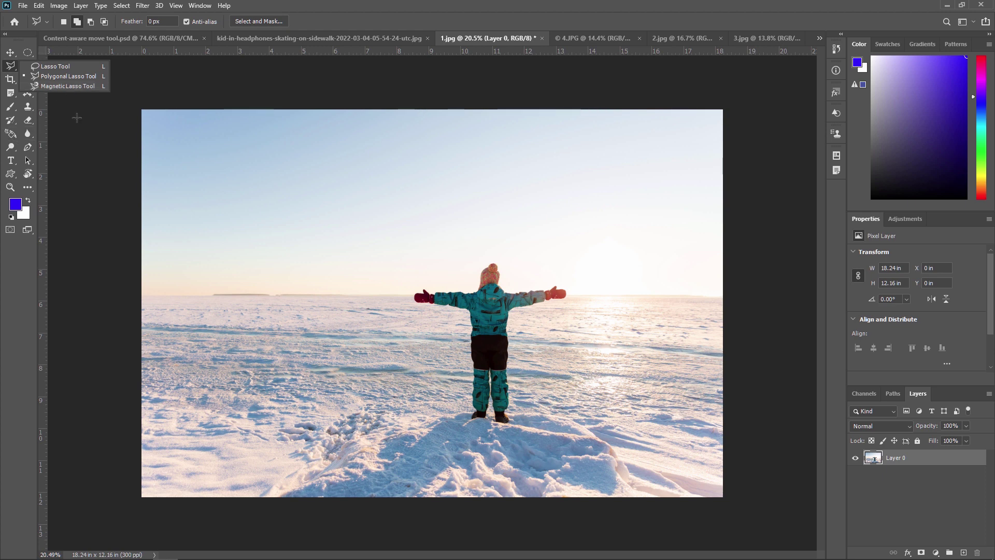
click(55, 66)
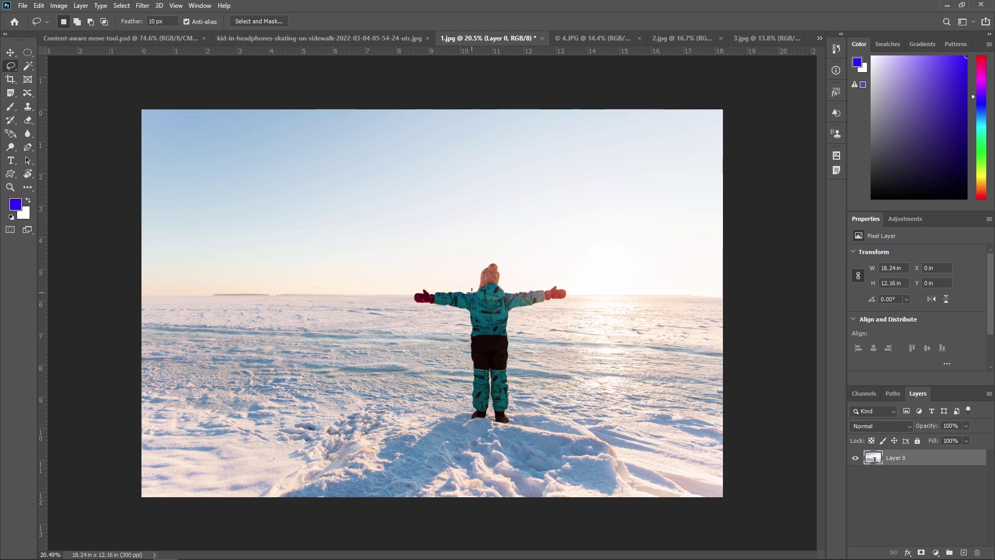
mouse_move(470, 280)
mouse_down()
mouse_move(495, 258)
mouse_move(510, 281)
mouse_move(573, 289)
mouse_move(567, 308)
mouse_move(522, 321)
mouse_move(524, 402)
mouse_up()
mouse_move(459, 403)
mouse_down()
mouse_move(456, 316)
mouse_move(401, 304)
mouse_move(403, 286)
mouse_move(454, 286)
mouse_up()
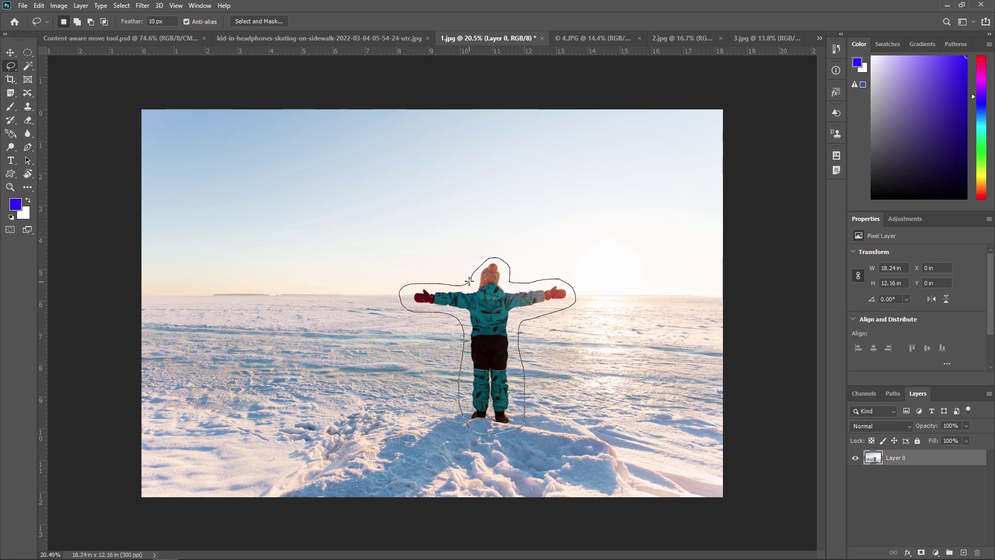
Step: Try moving the lassoed child to the left with the Content-Aware Move Tool, then cancel the move and deselect
click(27, 93)
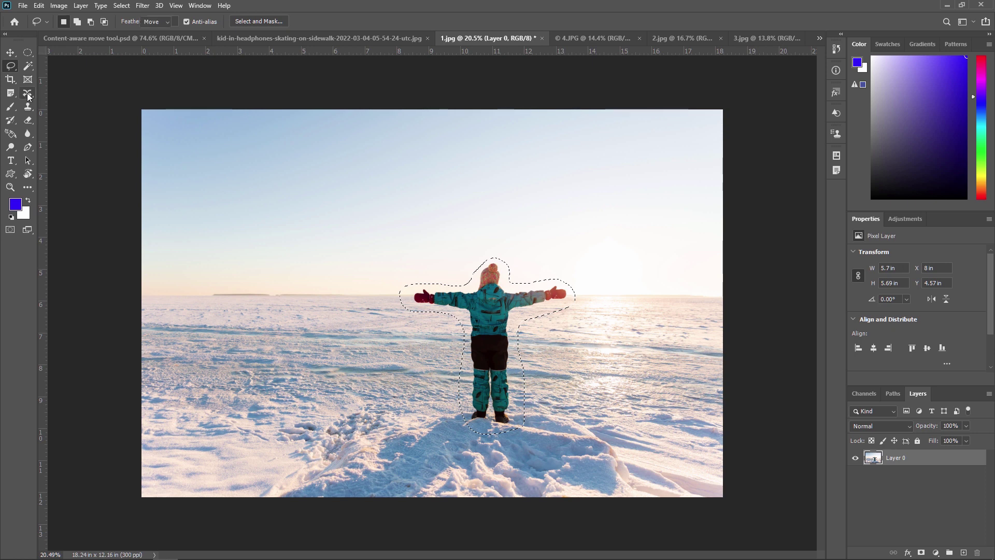
drag(488, 320, 286, 320)
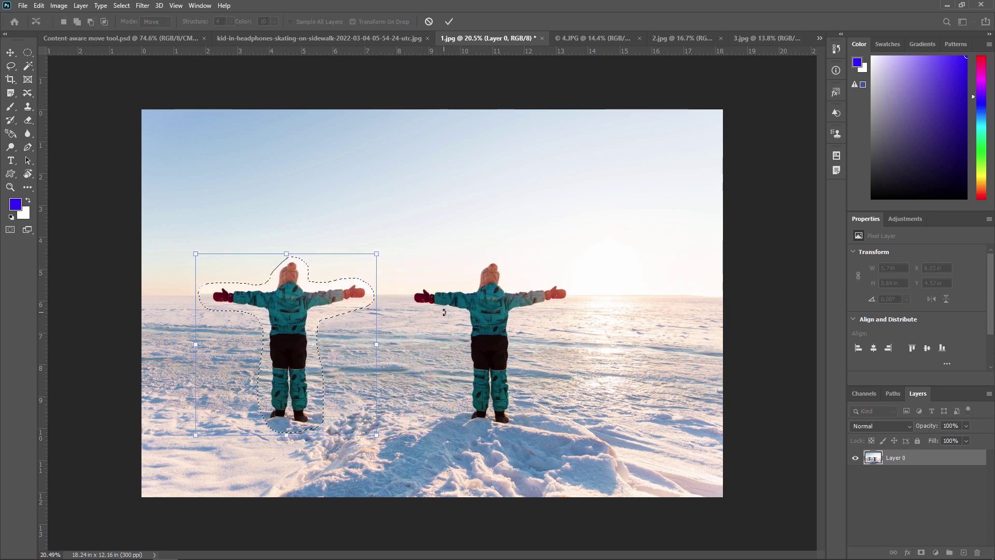
key(ctrl+z)
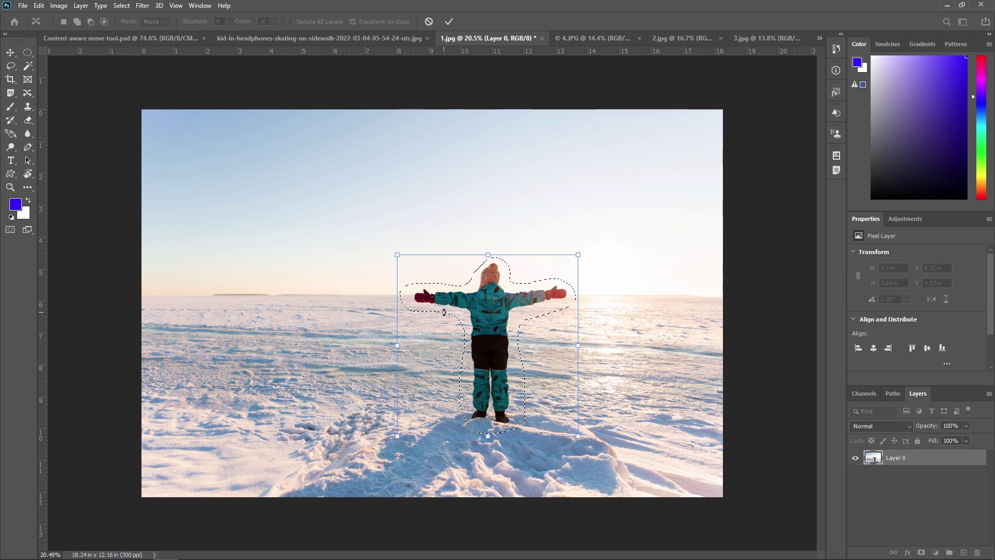
key(Escape)
key(ctrl+d)
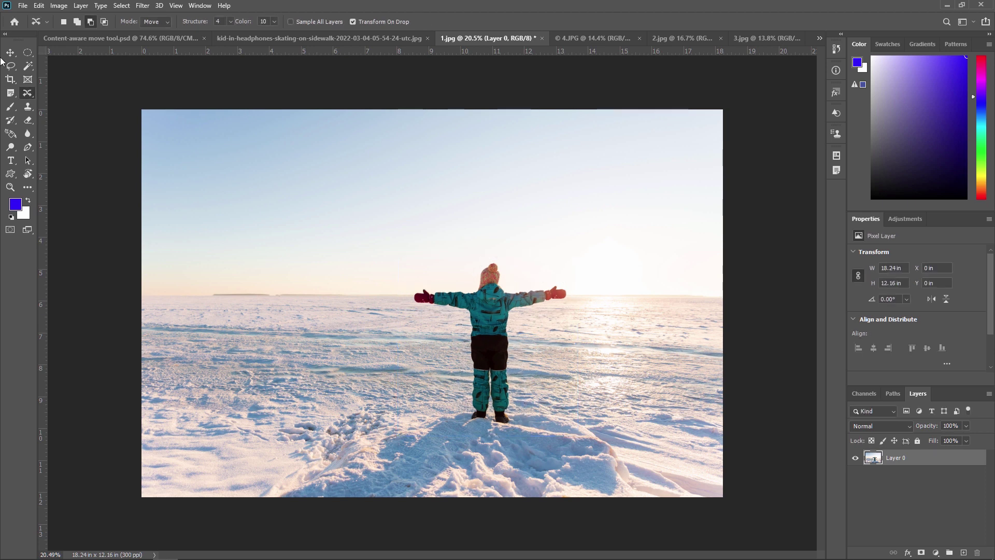
Step: Select the child closely with the Polygonal Lasso Tool, following head, arms and legs, about 5.4 in wide and 5.3 in high
click(12, 67)
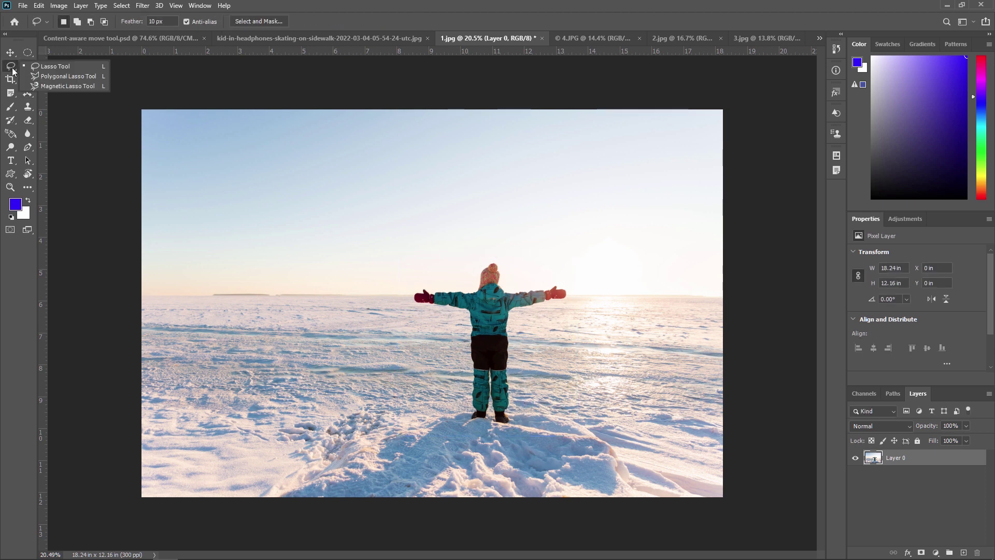
click(66, 76)
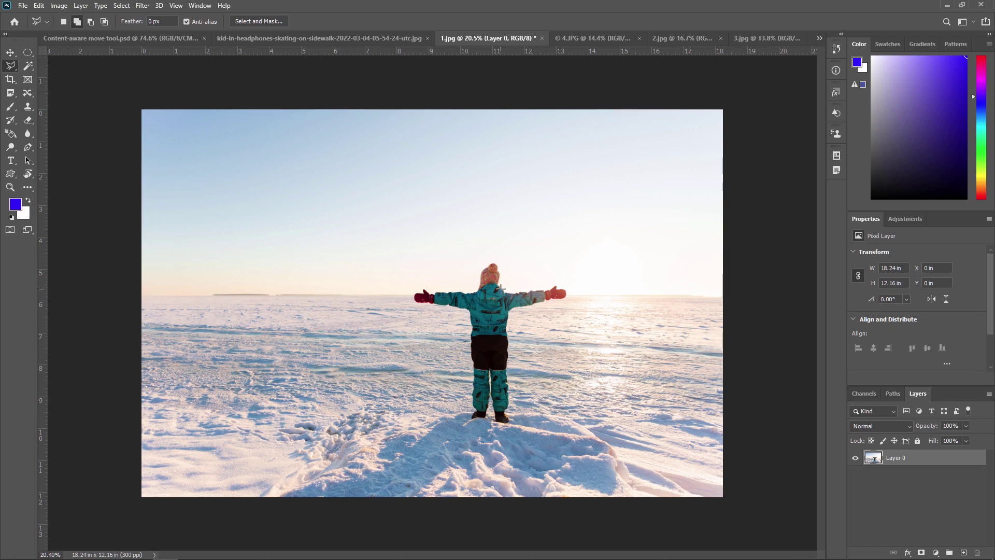
scroll(520, 340, up, 3)
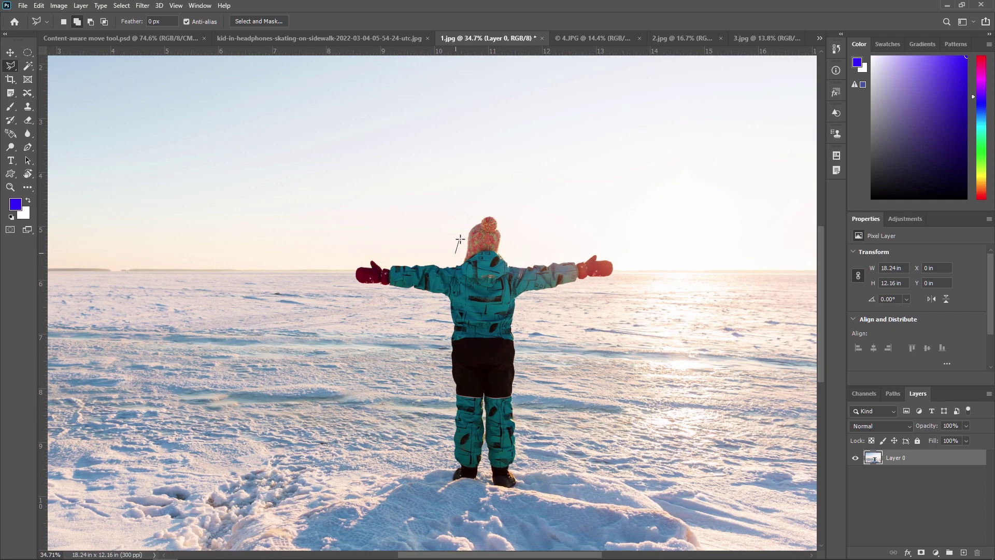
click(467, 224)
click(496, 210)
click(509, 254)
click(572, 257)
click(629, 252)
click(608, 285)
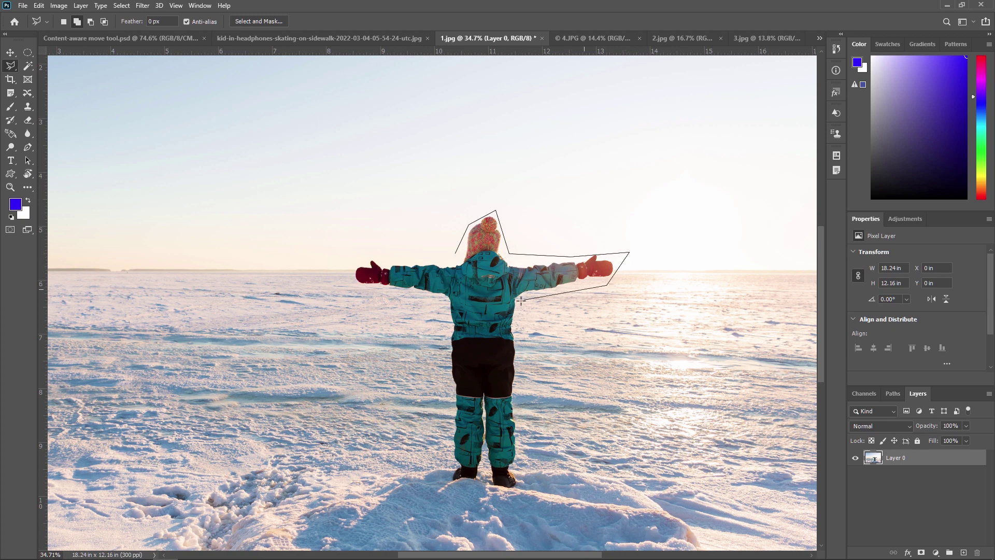
click(521, 489)
click(435, 298)
click(367, 293)
click(340, 275)
click(356, 258)
double_click(458, 253)
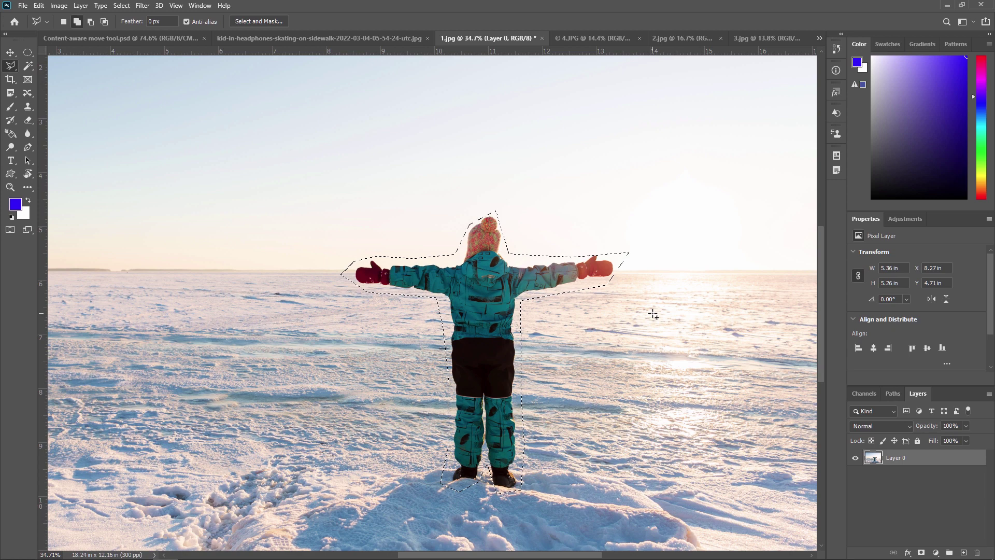
Step: Move the selected child about 6 in to the left with the Content-Aware Move Tool, keeping the selection active
scroll(468, 307, down, 3)
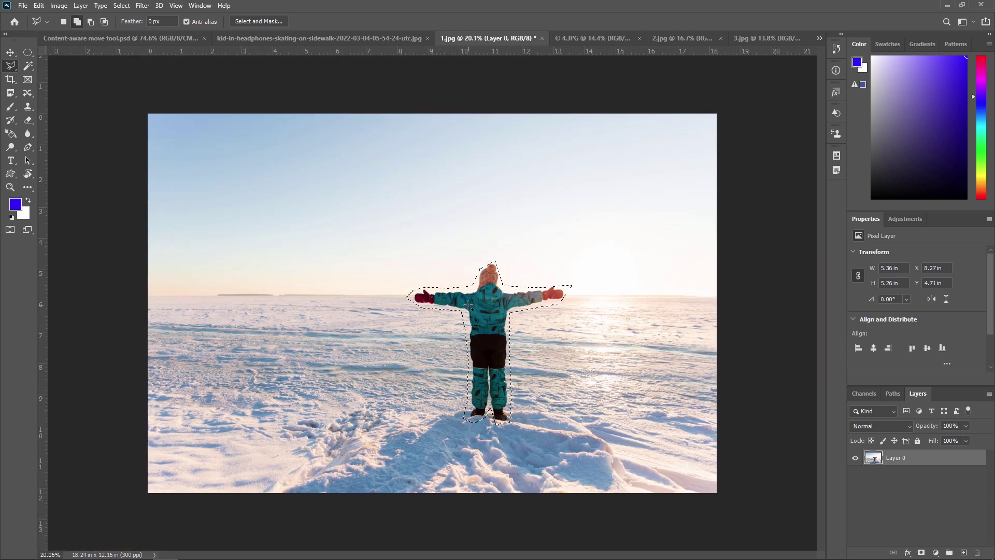
scroll(468, 307, up, 1)
click(29, 92)
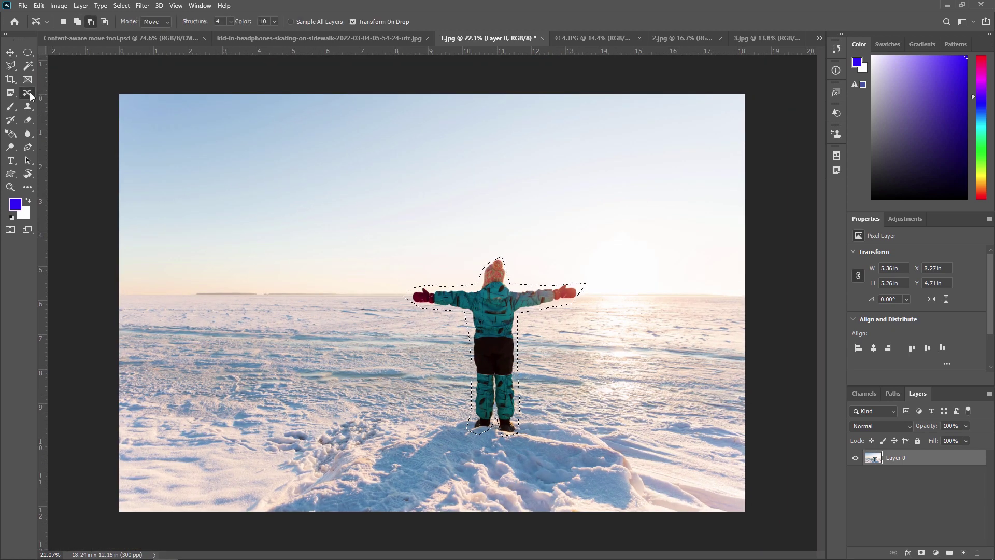
drag(487, 325, 284, 335)
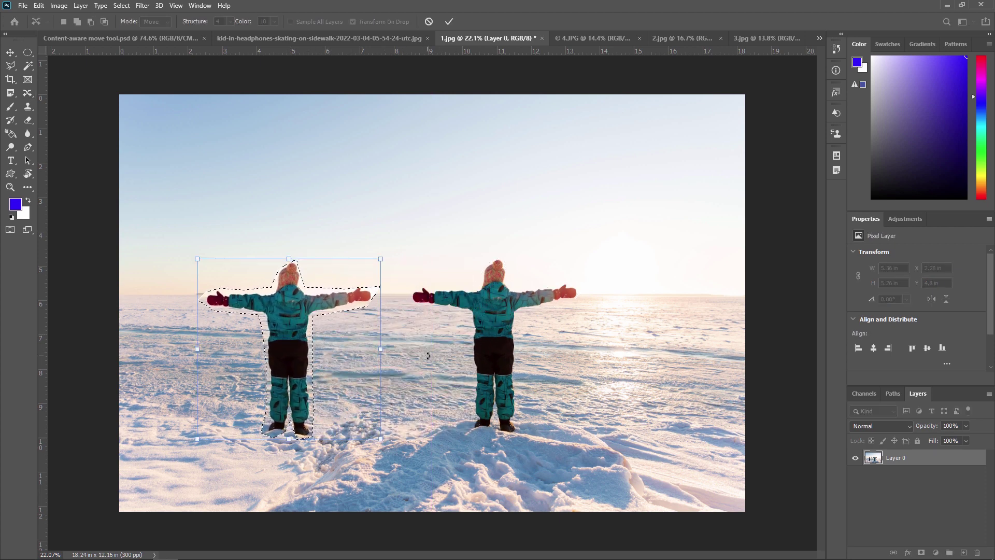
key(Return)
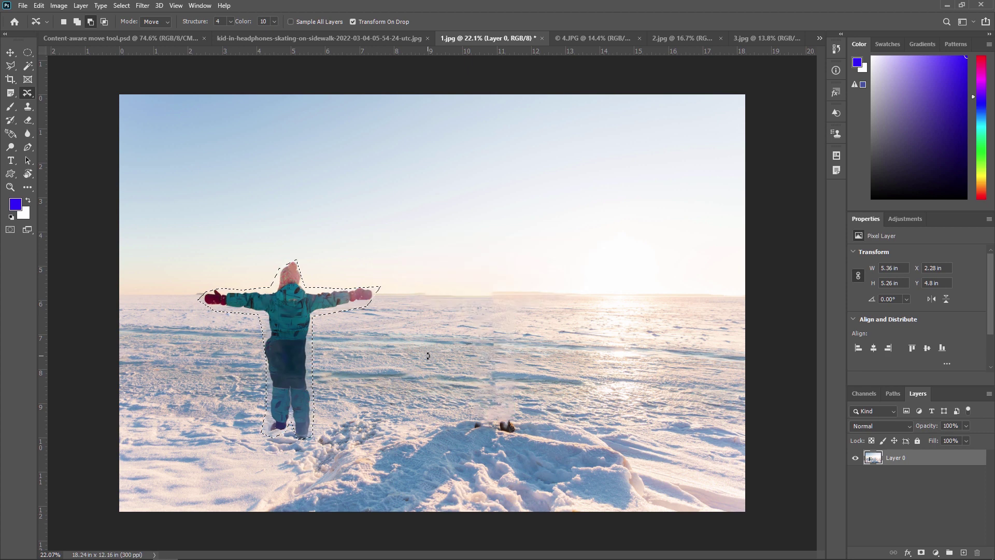
key(ctrl+d)
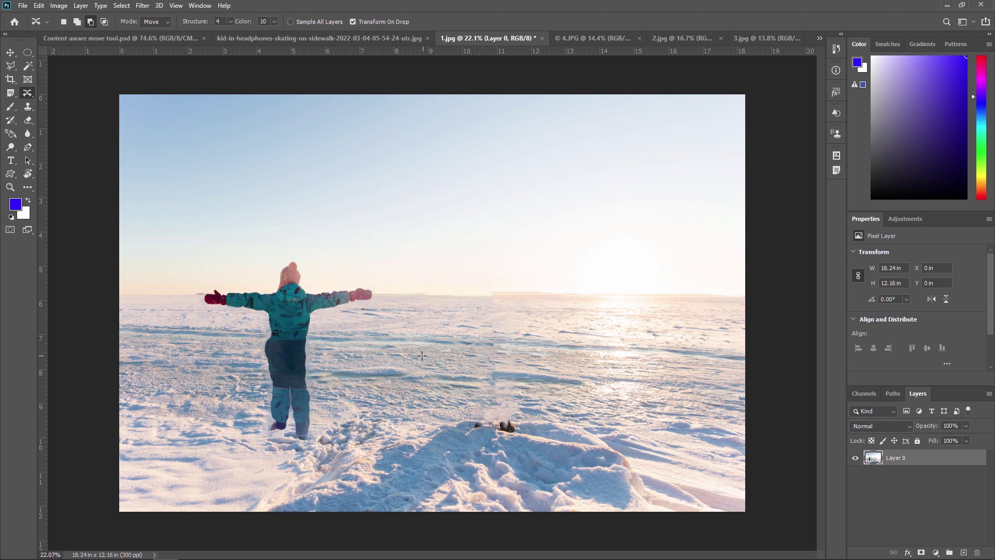
key(ctrl+z)
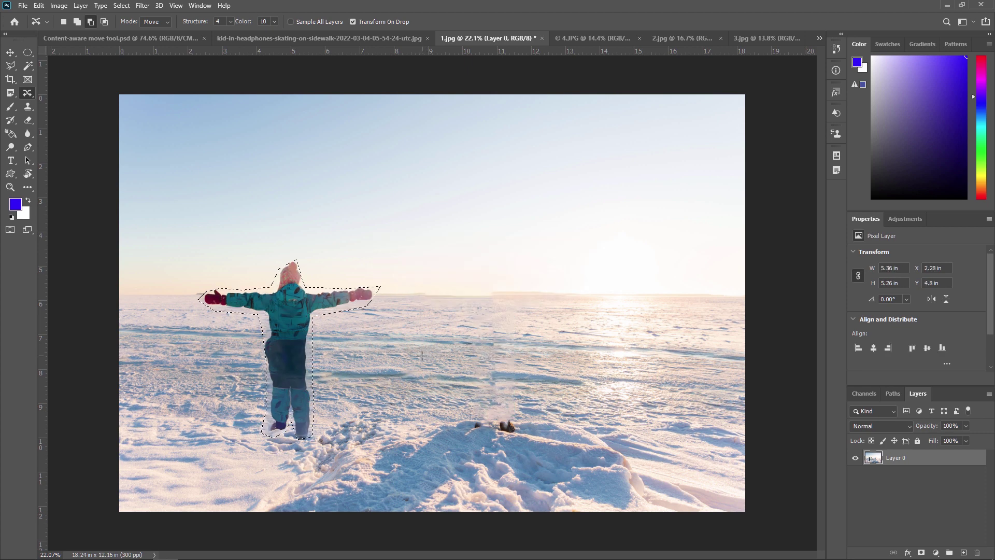
Step: Undo the child's move and selection, and outline the child loosely with the Lasso Tool, about 5.8 in wide and 5.6 in high
key(ctrl+z)
key(ctrl+z)
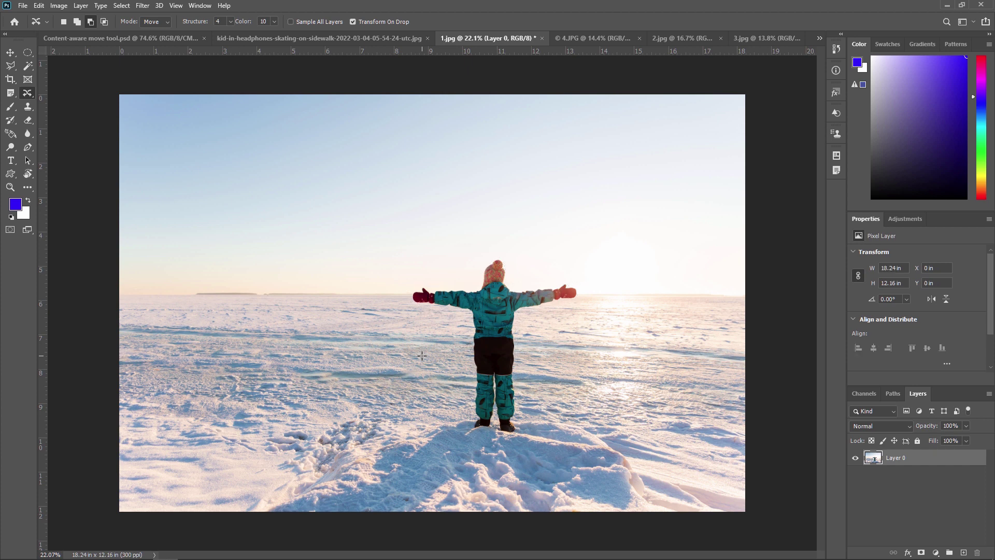
click(11, 66)
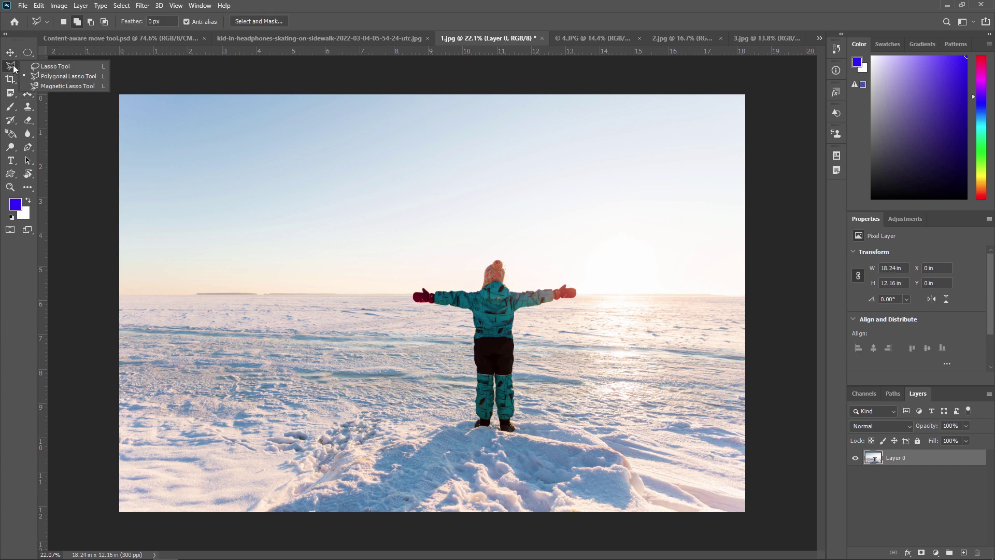
click(63, 68)
mouse_move(456, 316)
mouse_down()
mouse_move(413, 310)
mouse_move(403, 292)
mouse_move(455, 274)
mouse_move(494, 243)
mouse_move(519, 251)
mouse_move(523, 279)
mouse_move(578, 279)
mouse_move(581, 320)
mouse_move(542, 343)
mouse_move(542, 395)
mouse_move(463, 427)
mouse_move(427, 352)
mouse_move(448, 317)
mouse_up()
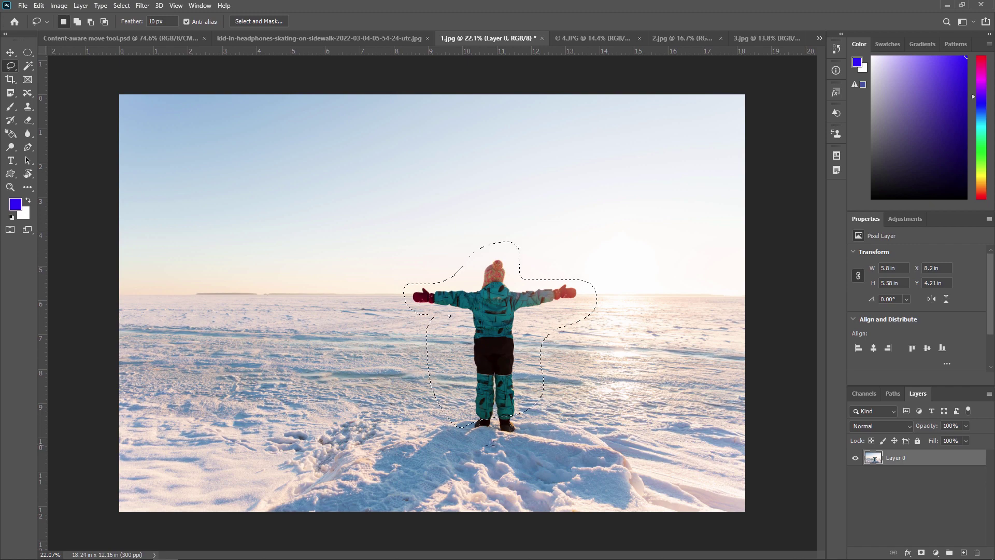
Step: Add the child's boots to the selection with the Lasso Tool, extending the selection to about 5.9 in high
scroll(495, 425, up, 3)
scroll(496, 425, up, 3)
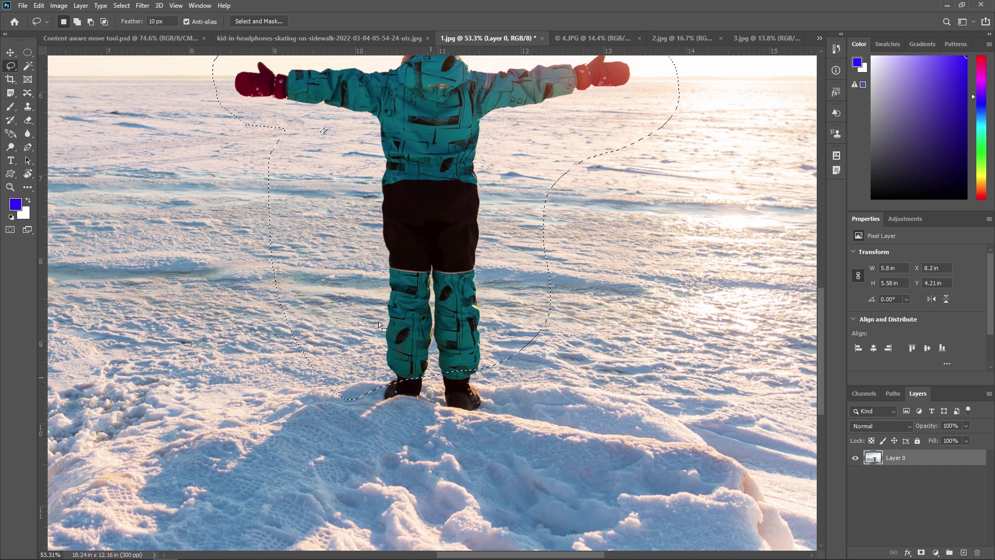
click(78, 22)
mouse_move(499, 382)
mouse_down()
mouse_move(465, 357)
mouse_move(383, 377)
mouse_up()
Step: Subtract the excess snow and sky around the legs, arms and head, tightening the selection to about 5.8 by 5.4 in
click(91, 23)
mouse_move(265, 105)
mouse_down()
mouse_move(339, 122)
mouse_move(362, 167)
mouse_move(378, 335)
mouse_up()
mouse_move(371, 406)
mouse_down()
mouse_move(330, 411)
mouse_move(280, 362)
mouse_move(243, 249)
mouse_move(206, 103)
mouse_up()
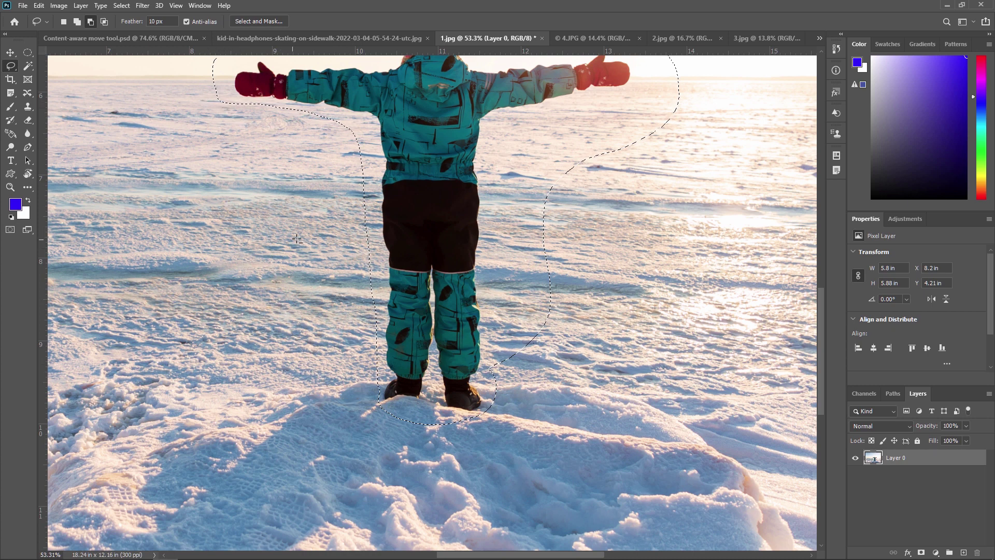
mouse_move(500, 371)
mouse_down()
mouse_move(493, 268)
mouse_move(504, 140)
mouse_move(528, 117)
mouse_move(634, 101)
mouse_move(699, 104)
mouse_move(581, 348)
mouse_move(506, 405)
mouse_move(501, 378)
mouse_up()
drag(563, 228, 509, 438)
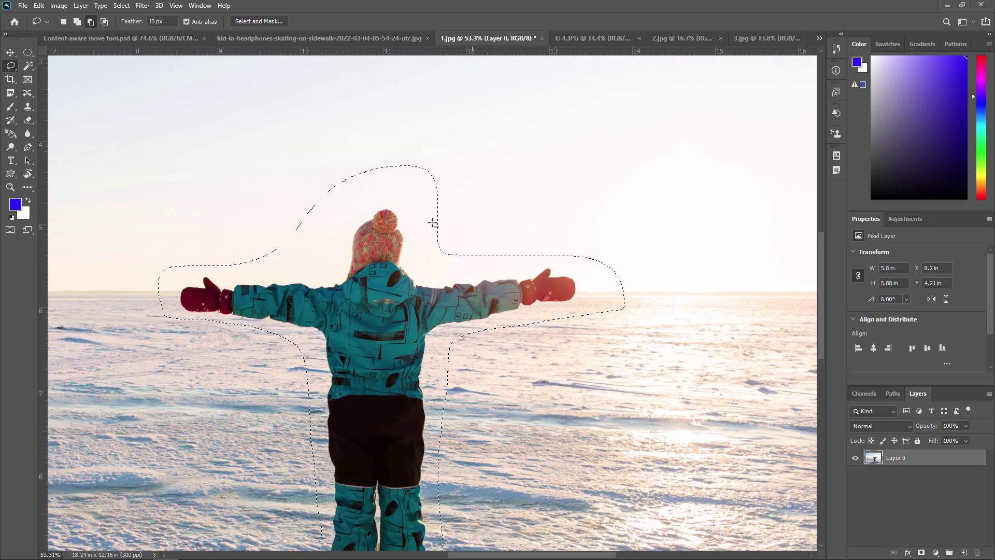
mouse_move(239, 242)
mouse_down()
mouse_move(291, 250)
mouse_move(371, 208)
mouse_move(401, 205)
mouse_move(414, 231)
mouse_move(471, 238)
mouse_move(450, 139)
mouse_move(297, 164)
mouse_move(245, 243)
mouse_up()
scroll(367, 254, down, 5)
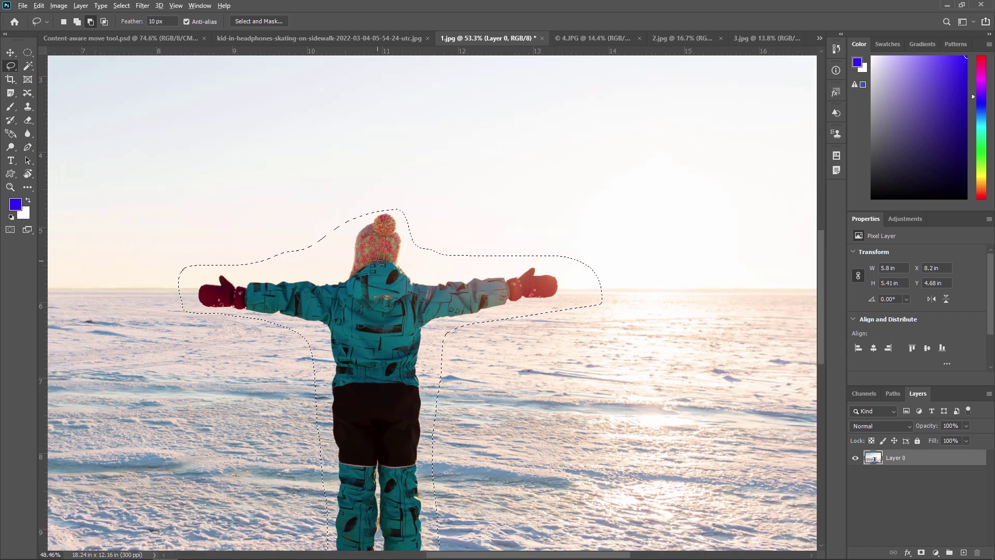
Step: Try moving the selected child to the left with the Content-Aware Move Tool in Move mode, then undo and deselect
click(27, 93)
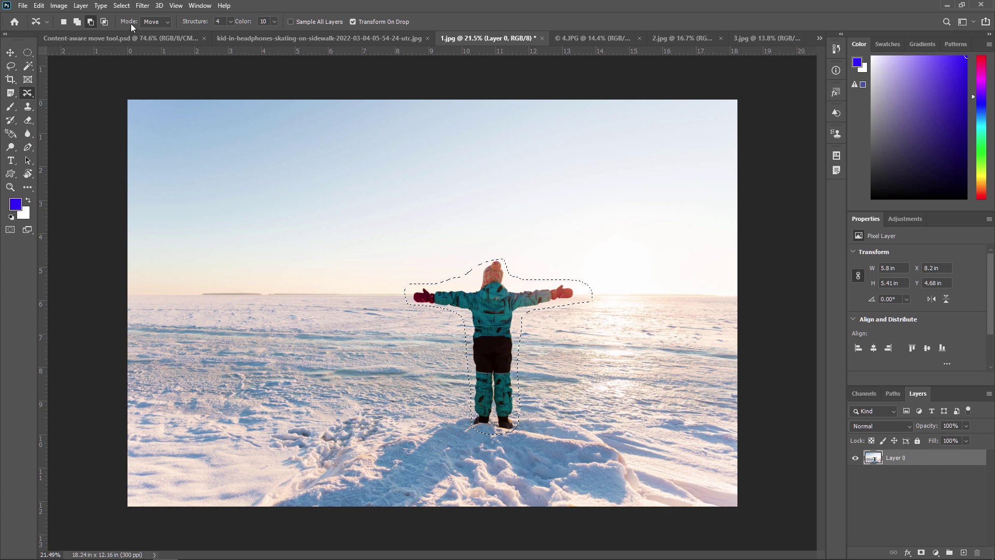
click(152, 21)
click(150, 32)
drag(419, 358, 291, 358)
key(Return)
key(ctrl+d)
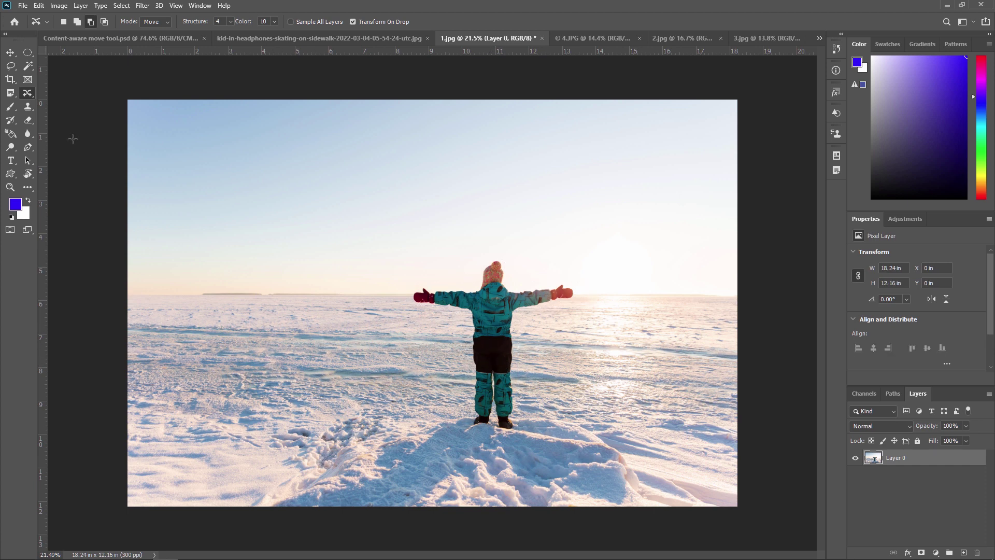
Step: Outline the child loosely with the Content-Aware Move Tool, about 6.6 in wide and 6.3 in high, and set the mode to Extend
right_click(29, 97)
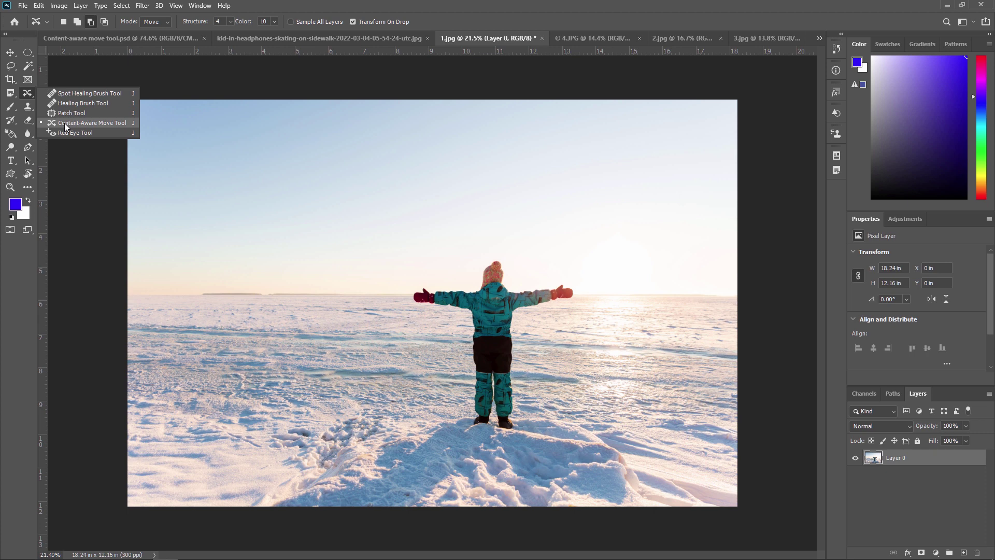
click(67, 124)
mouse_move(452, 325)
mouse_down()
mouse_move(400, 317)
mouse_move(429, 271)
mouse_move(531, 266)
mouse_move(574, 342)
mouse_move(500, 455)
mouse_move(451, 350)
mouse_move(452, 325)
mouse_up()
click(163, 24)
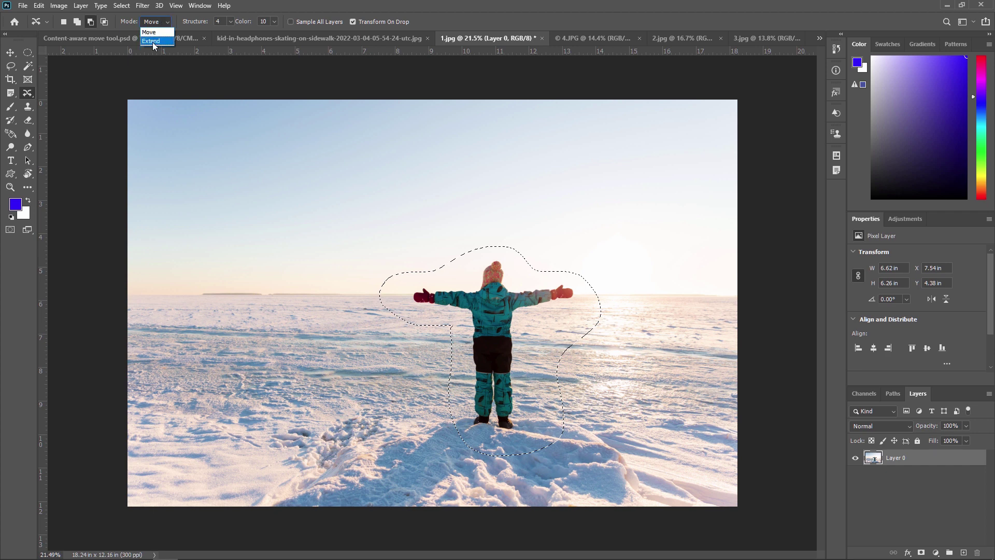
click(153, 41)
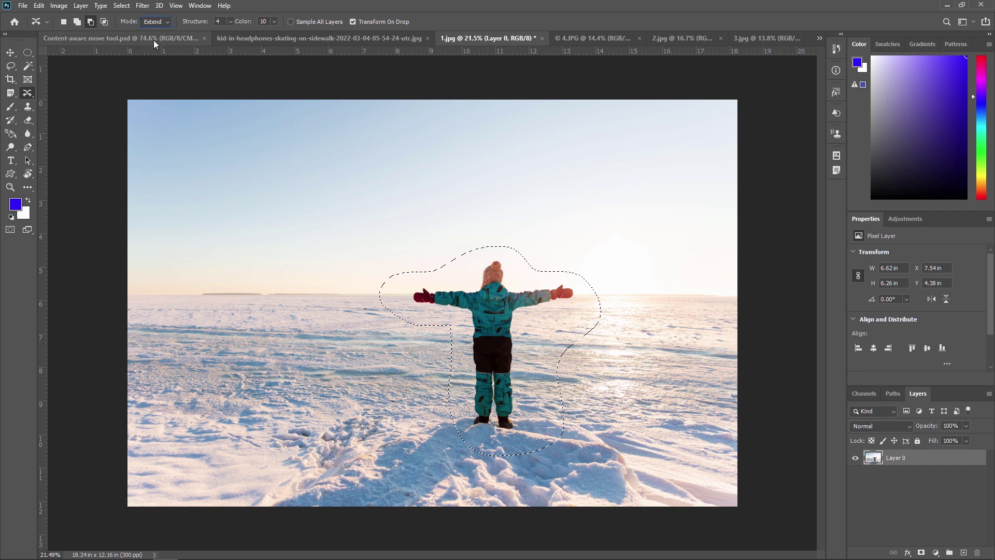
Step: Try duplicating the selected child about 6.6 in to the left in Extend mode, deselect, then undo the copy
drag(445, 337, 222, 338)
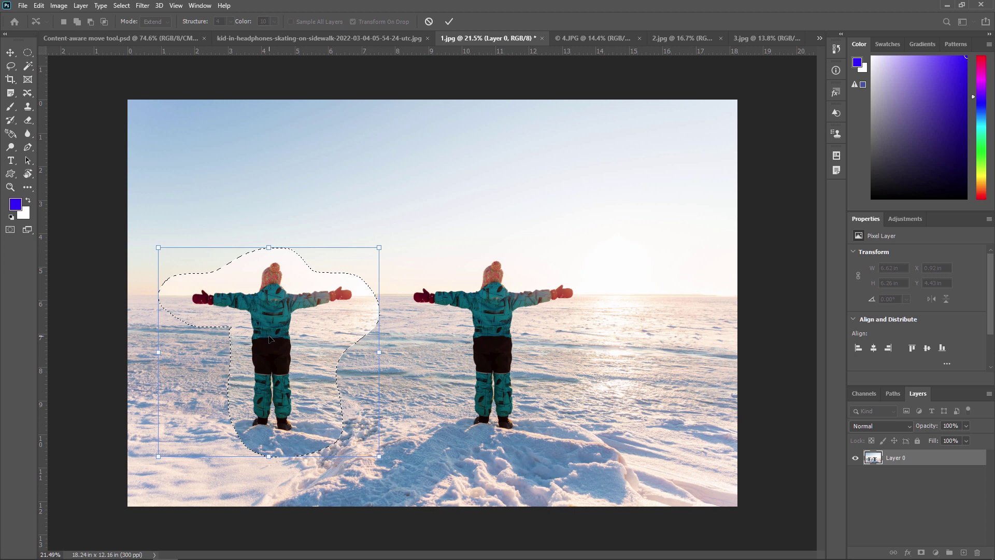
key(Return)
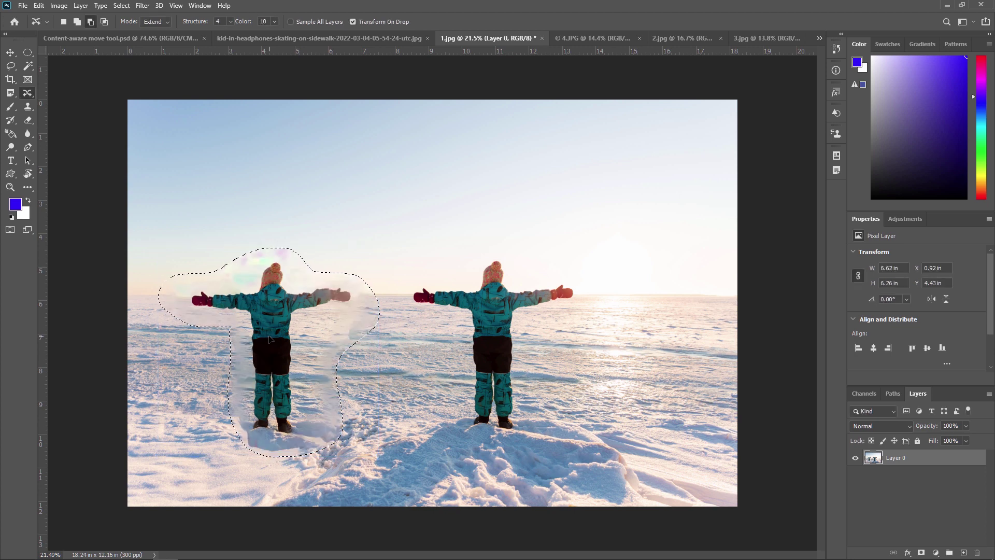
key(ctrl+d)
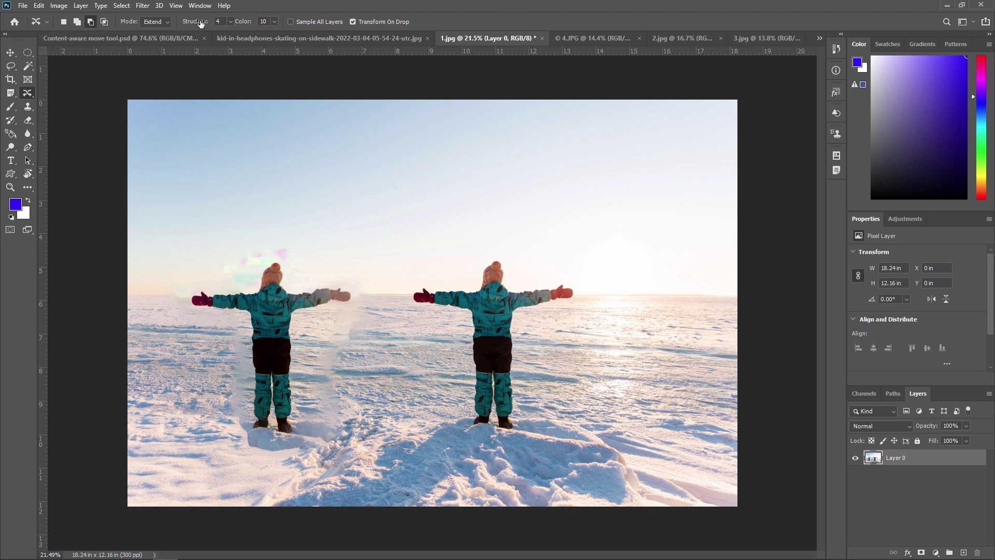
key(ctrl+z)
key(ctrl+z)
key(ctrl+z)
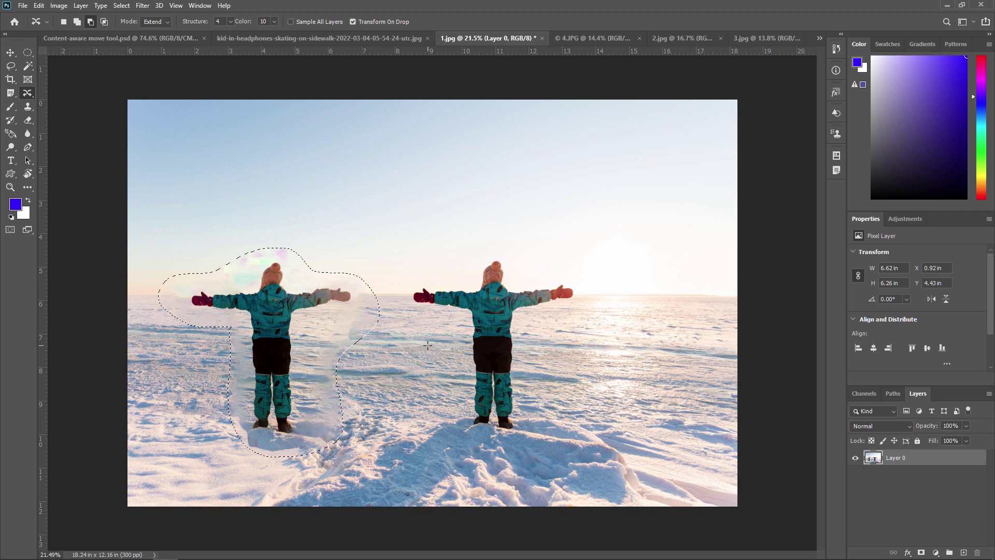
Step: Switch to 3.jpg and set the Content-Aware Move Tool's Color value to 0
click(572, 39)
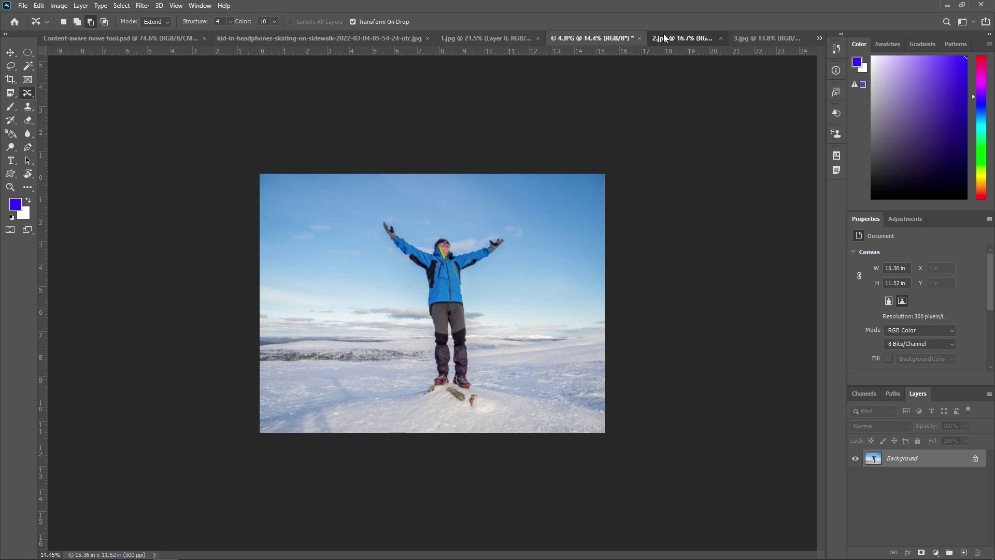
click(754, 38)
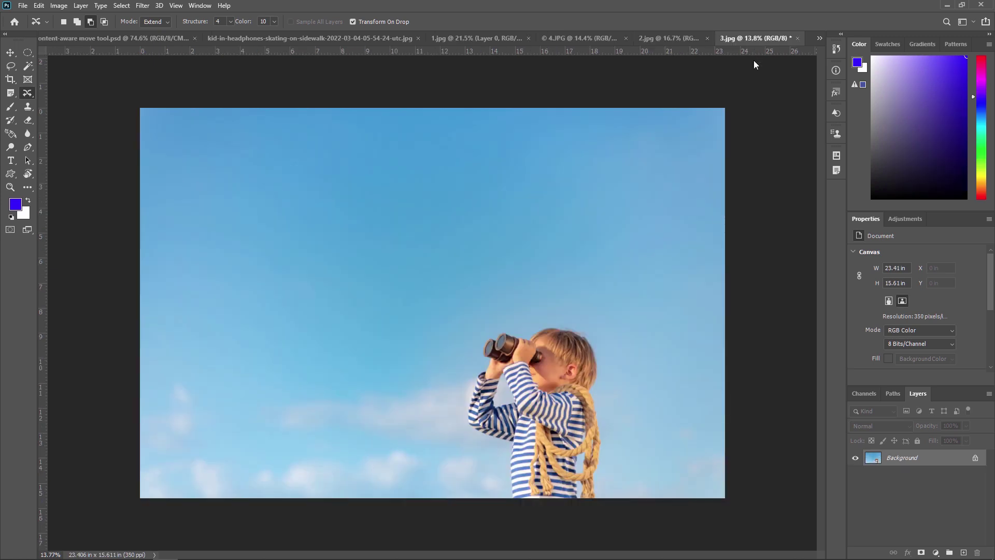
scroll(566, 386, up, 1)
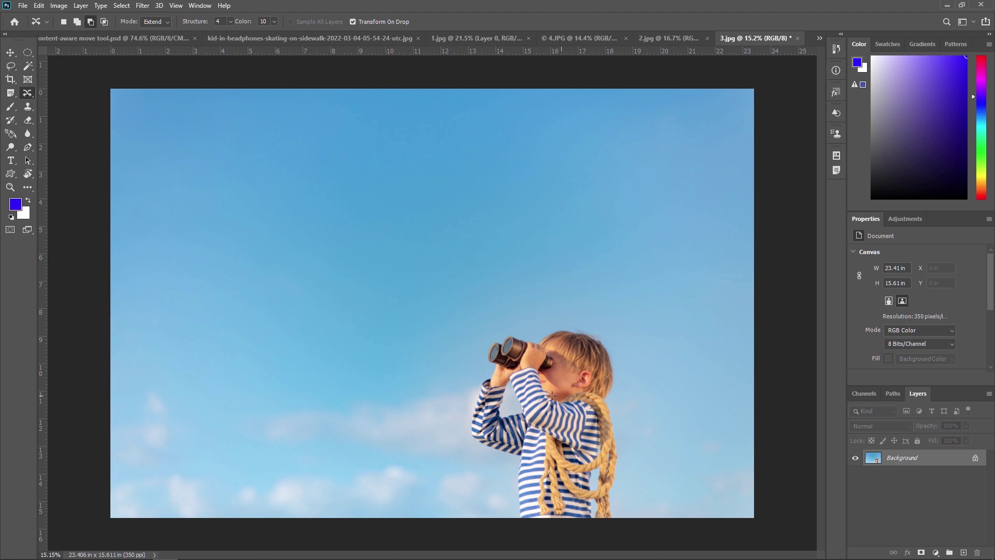
mouse_move(27, 96)
mouse_down()
mouse_move(67, 98)
mouse_move(73, 125)
mouse_up()
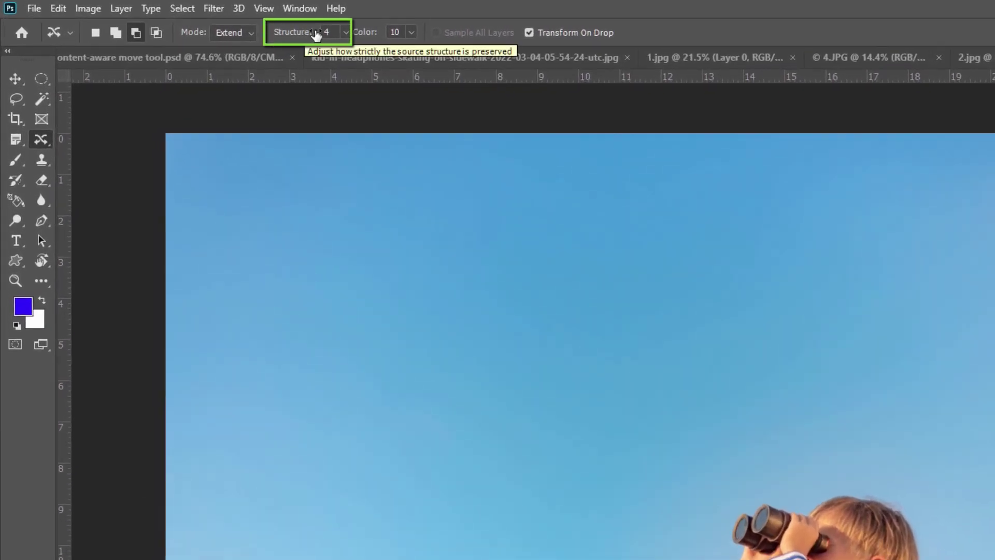
click(346, 33)
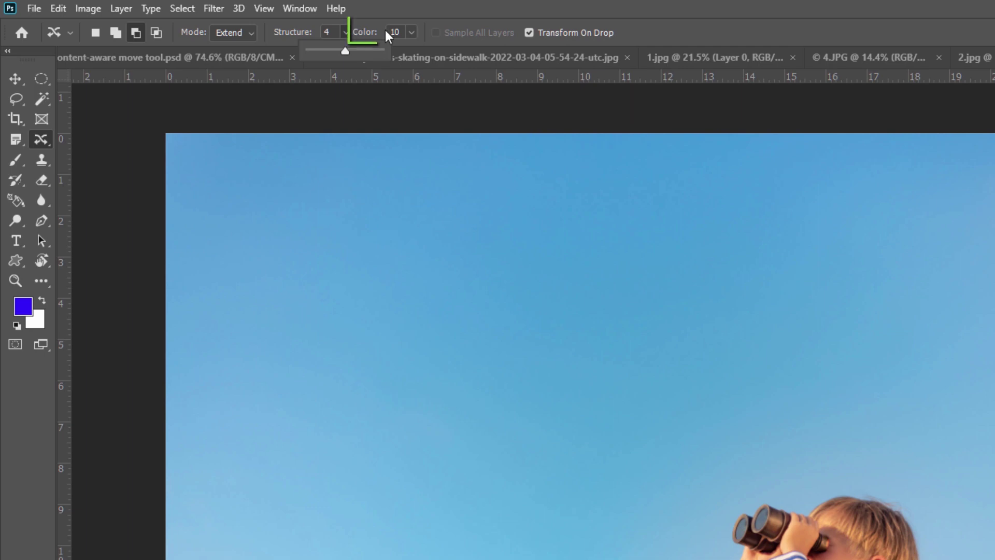
click(412, 33)
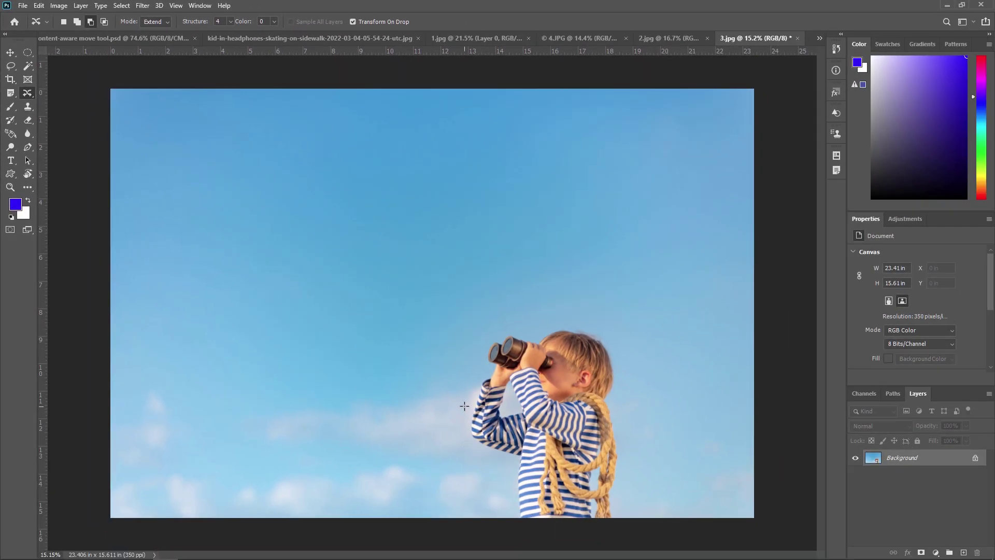
Step: Outline the boy with binoculars loosely, place a copy of him about 7.5 in to the left, and deselect
mouse_move(464, 406)
mouse_down()
mouse_move(506, 315)
mouse_move(558, 303)
mouse_move(623, 344)
mouse_move(650, 399)
mouse_move(655, 476)
mouse_move(643, 503)
mouse_move(615, 516)
mouse_move(504, 515)
mouse_move(476, 467)
mouse_move(463, 405)
mouse_up()
drag(538, 414, 340, 417)
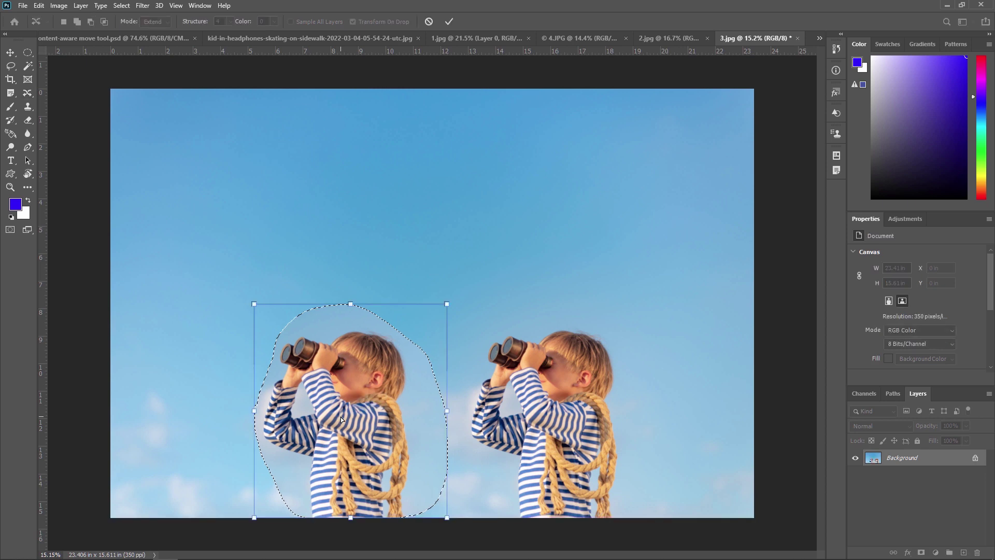
key(Return)
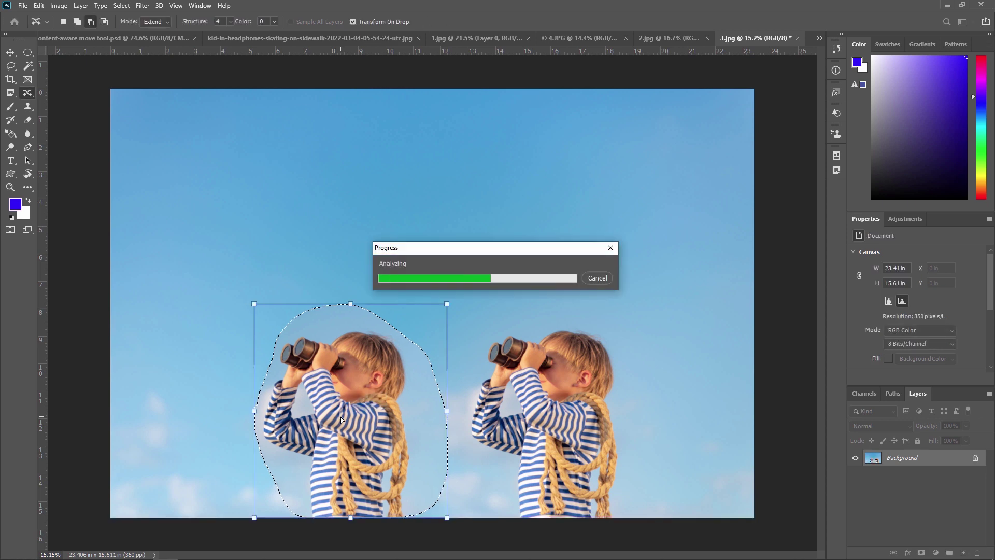
key(ctrl+d)
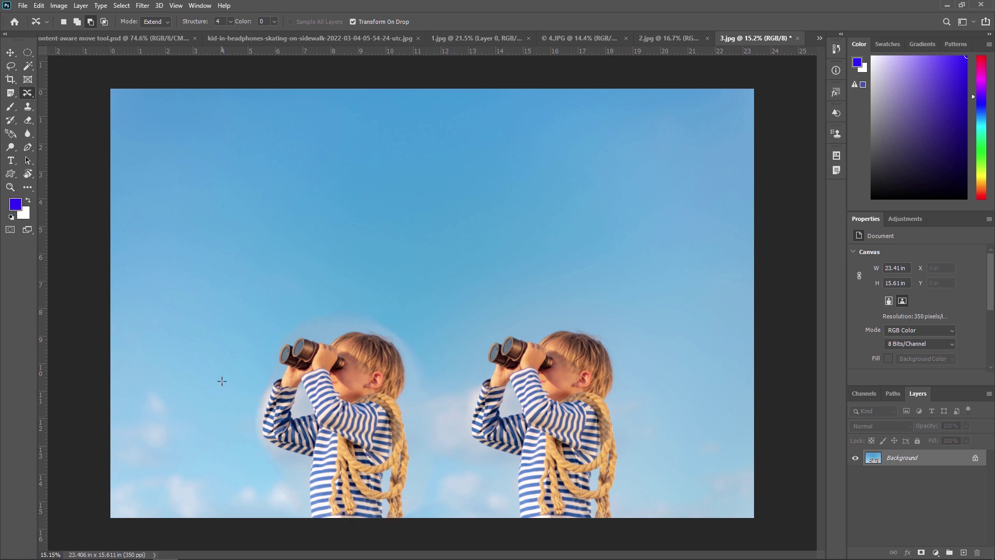
Step: Undo the boy's copy, clear the selection, and set the Color value to 10
scroll(259, 446, up, 3)
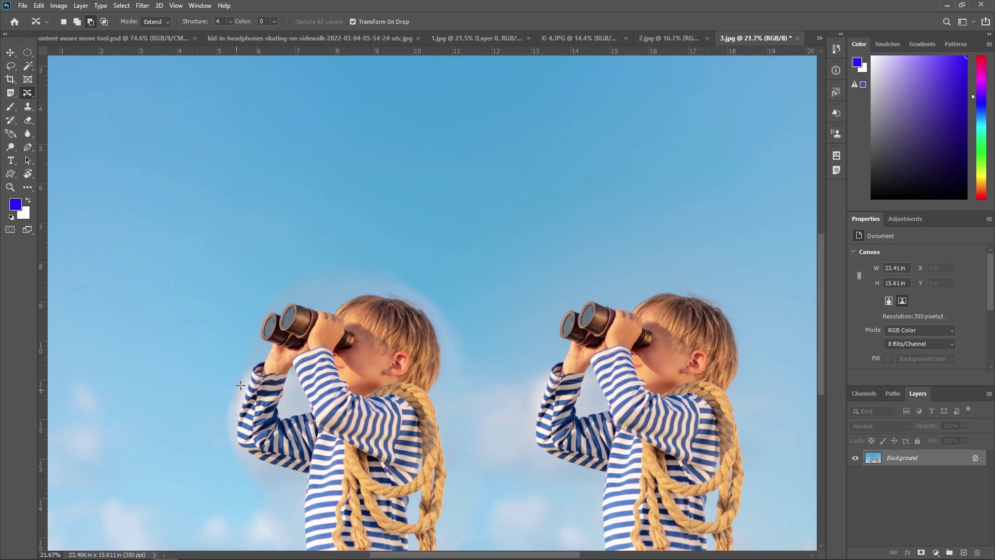
scroll(386, 332, down, 2)
key(ctrl+z)
key(ctrl+z)
key(ctrl+d)
click(274, 21)
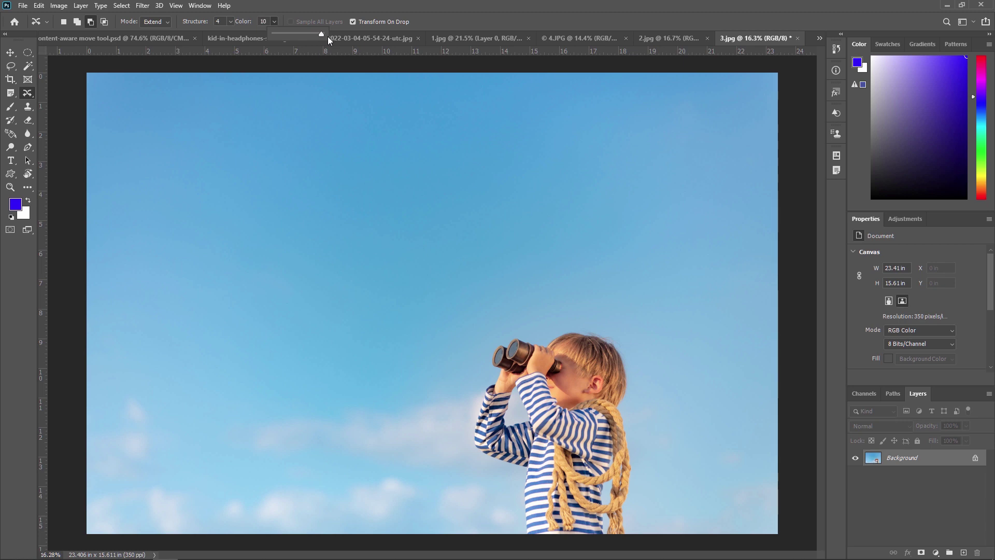
Step: Outline the boy again, try duplicating him about 7.7 in to the left with Color 10, then undo and deselect
mouse_move(483, 374)
mouse_down()
mouse_move(502, 329)
mouse_move(563, 318)
mouse_move(613, 326)
mouse_move(651, 426)
mouse_move(658, 476)
mouse_move(648, 523)
mouse_move(626, 534)
mouse_move(530, 536)
mouse_move(504, 523)
mouse_move(503, 482)
mouse_move(468, 449)
mouse_move(483, 372)
mouse_up()
drag(552, 447, 331, 444)
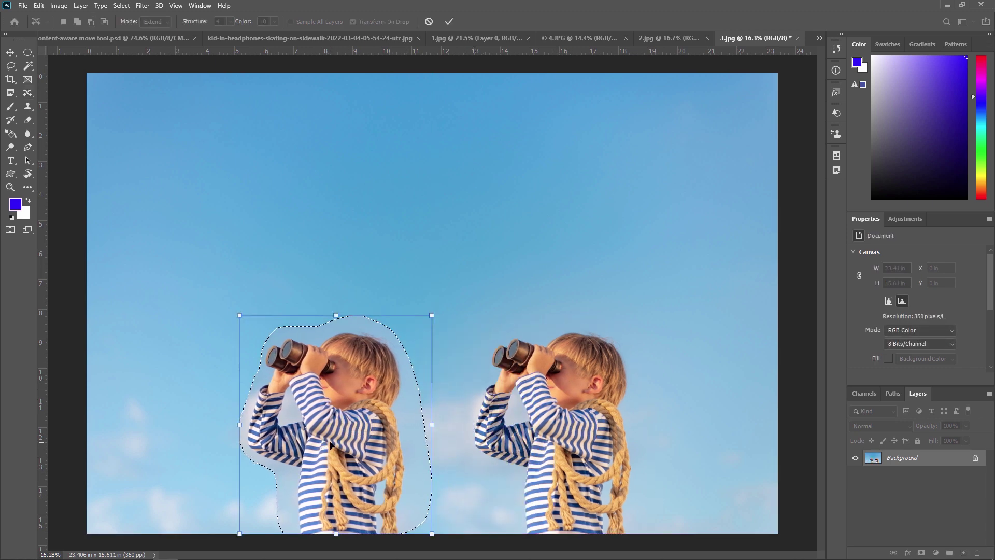
key(Return)
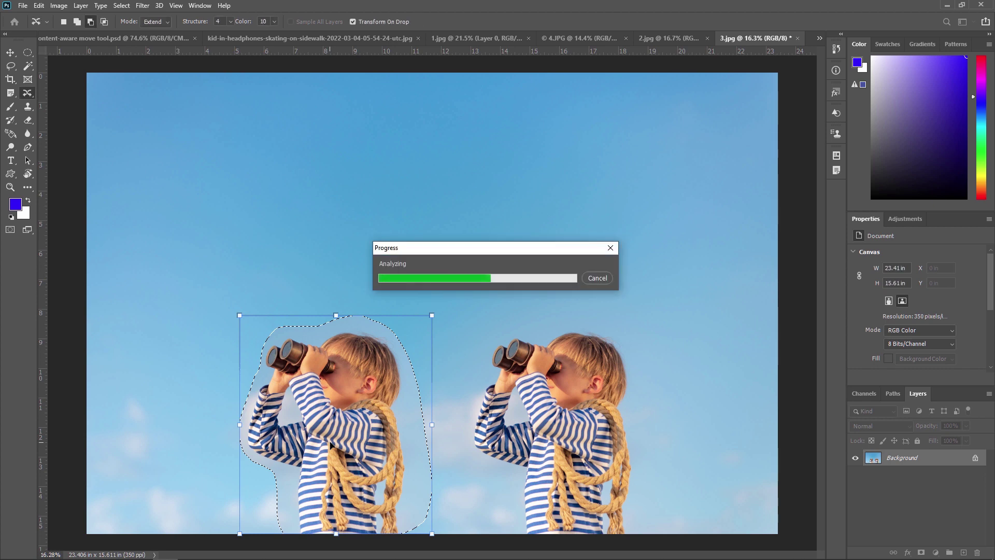
key(ctrl+d)
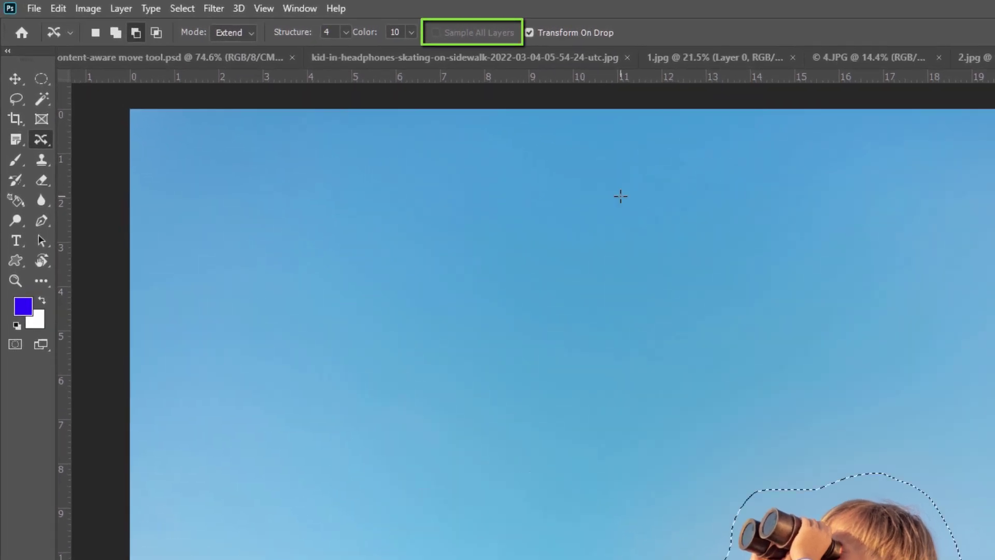
key(ctrl+d)
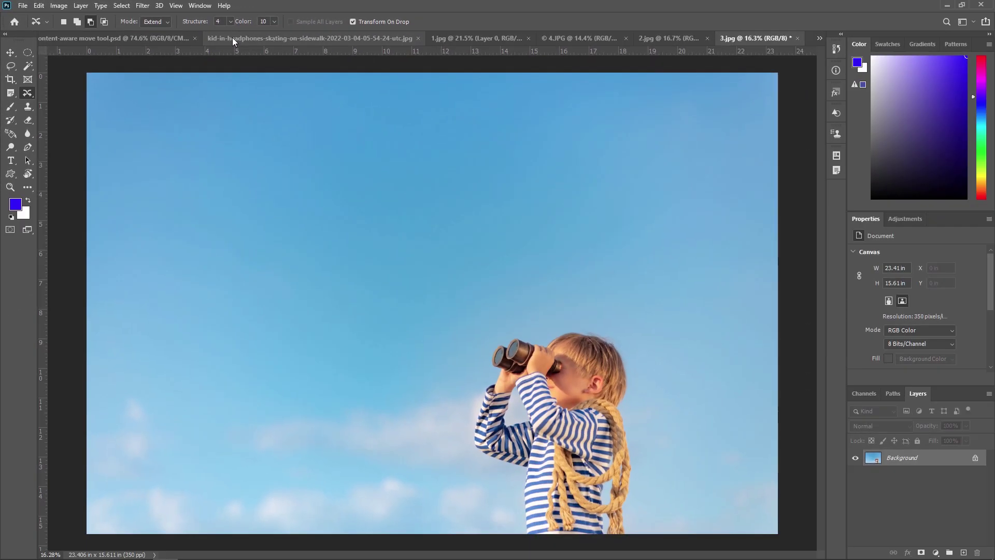
Step: Switch to the kid-in-headphones-skating image and outline the skateboarder with the Content-Aware Move Tool, about 4.8 in wide and 8.3 in high
click(232, 37)
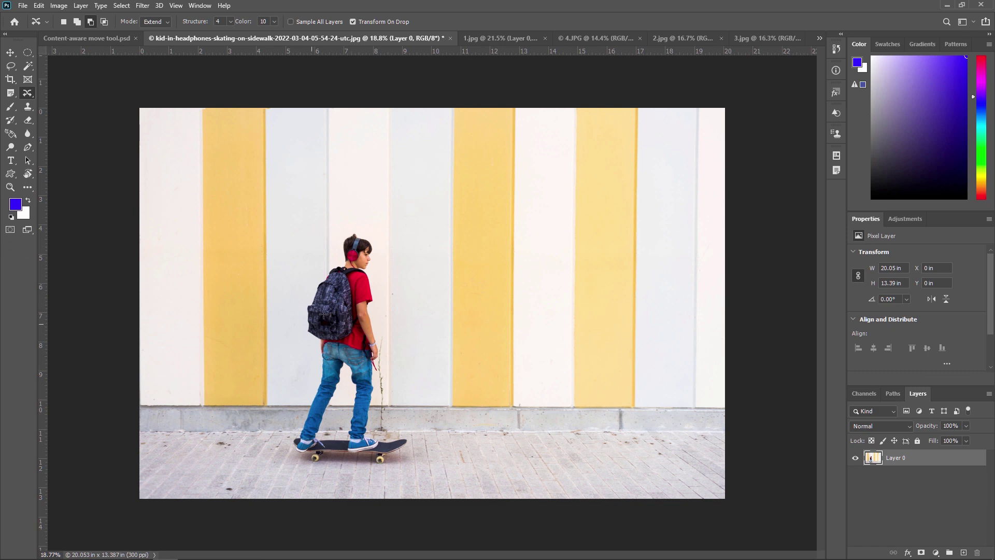
key(ctrl+0)
scroll(332, 349, down, 1)
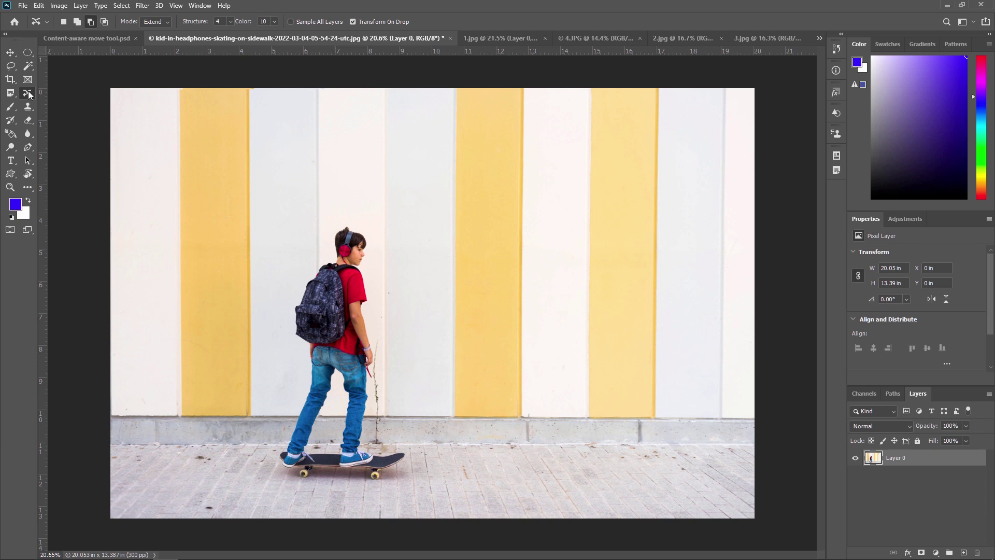
right_click(26, 94)
click(63, 122)
mouse_move(295, 279)
mouse_down()
mouse_move(335, 224)
mouse_move(372, 227)
mouse_move(387, 350)
mouse_move(415, 439)
mouse_move(412, 478)
mouse_move(379, 488)
mouse_move(274, 478)
mouse_move(262, 455)
mouse_move(297, 279)
mouse_up()
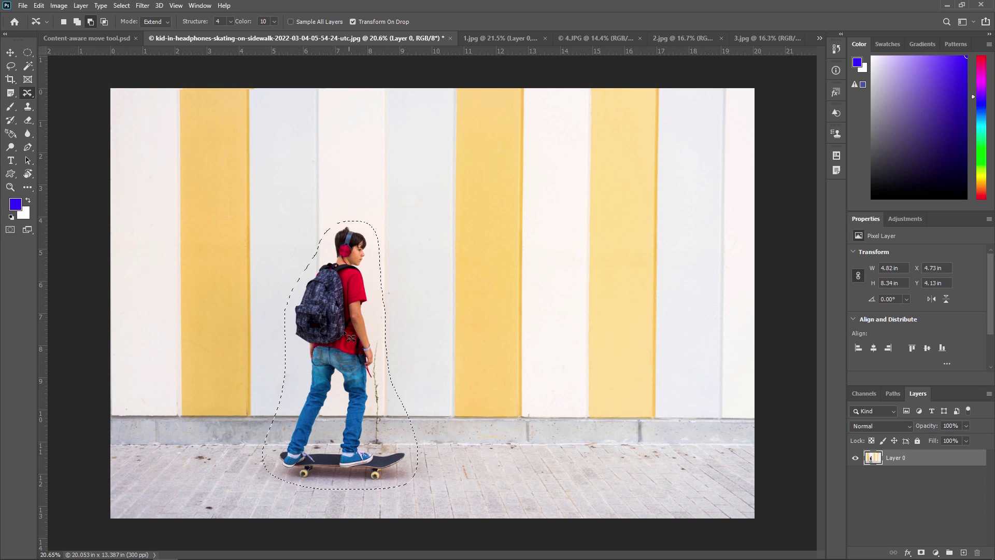
Step: Try duplicating the outlined skateboarder about 4.9 in to the right with Color 10, deselect, and undo the copy
drag(338, 356, 499, 349)
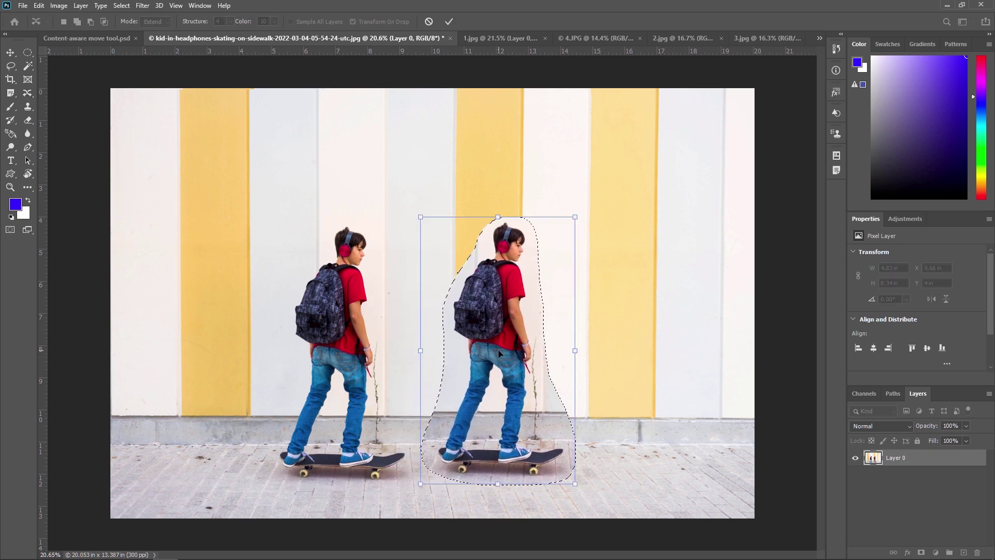
key(Return)
key(ctrl+d)
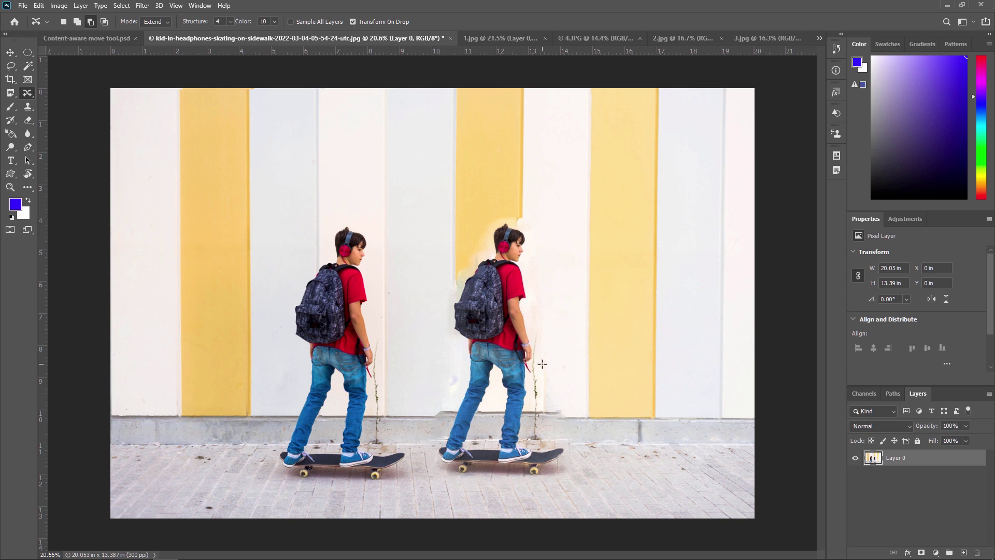
key(ctrl+z)
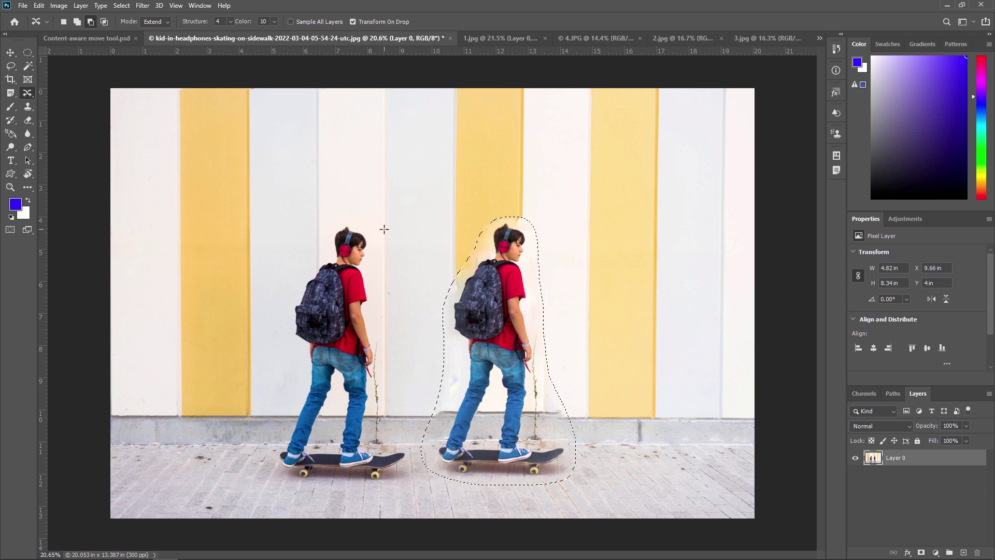
key(ctrl+z)
Step: Set the Color value to 0 and clear the selection around the skateboarder
click(274, 21)
drag(272, 34, 157, 49)
key(ctrl+d)
Step: Outline the skateboarder again more loosely, try duplicating him about 6 in to the right with Color 0, then undo and deselect
mouse_move(295, 378)
mouse_down()
mouse_move(270, 303)
mouse_move(299, 244)
mouse_move(337, 215)
mouse_move(373, 232)
mouse_move(422, 469)
mouse_move(371, 493)
mouse_move(307, 489)
mouse_move(260, 451)
mouse_move(293, 370)
mouse_move(516, 383)
mouse_up()
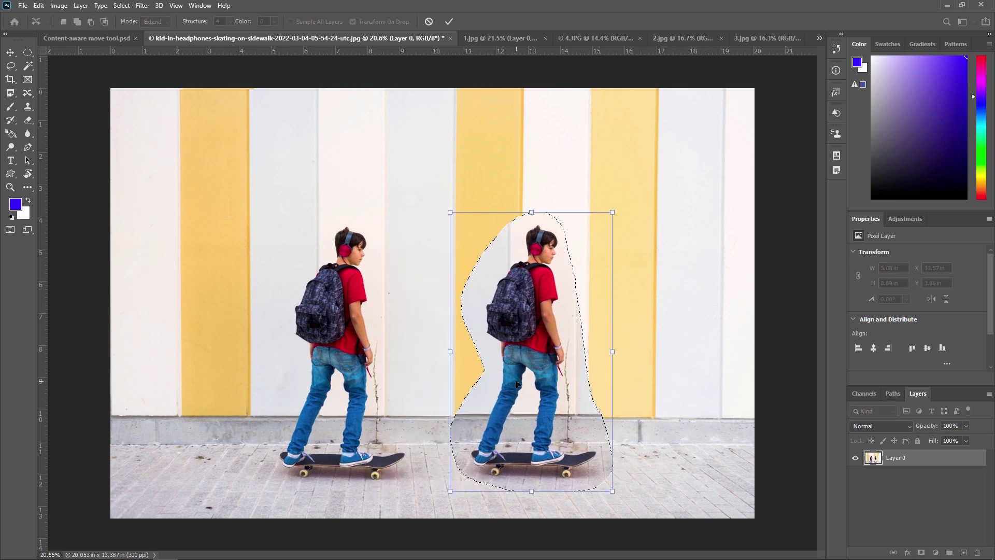
key(Return)
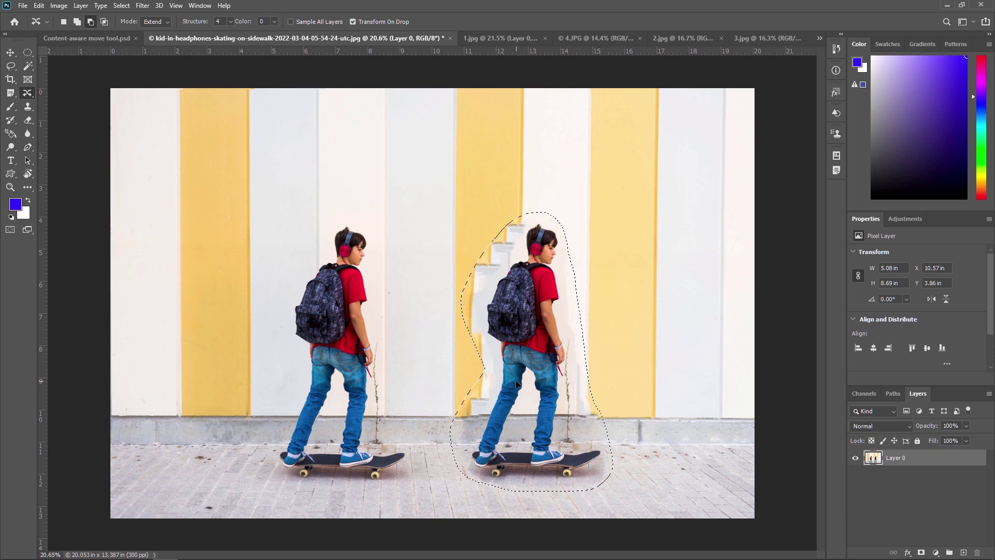
key(ctrl+d)
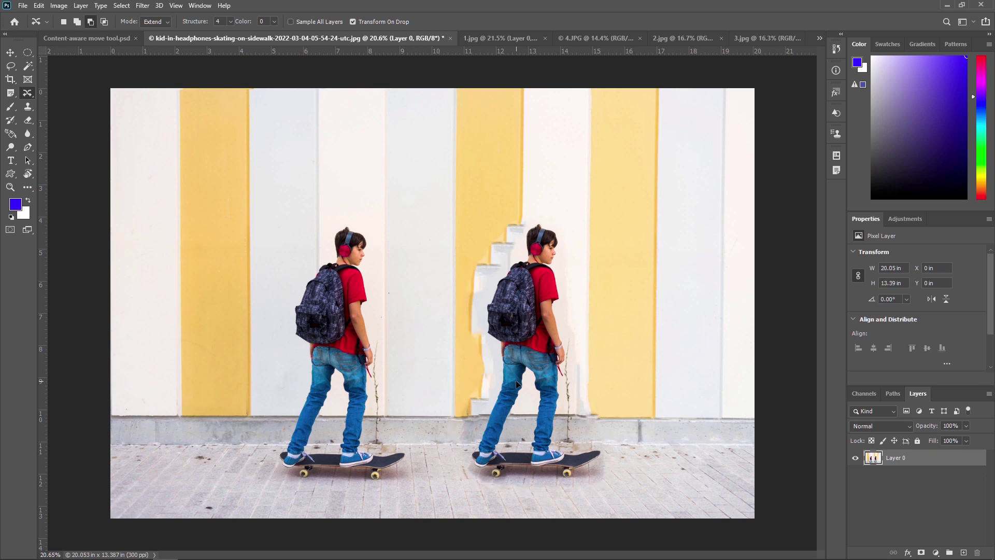
key(ctrl+shift+d)
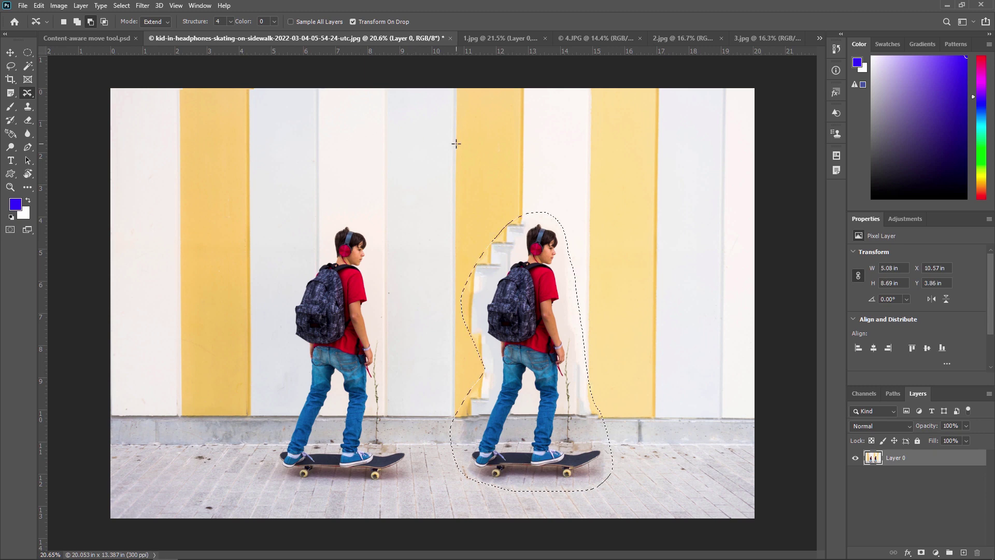
key(ctrl+z)
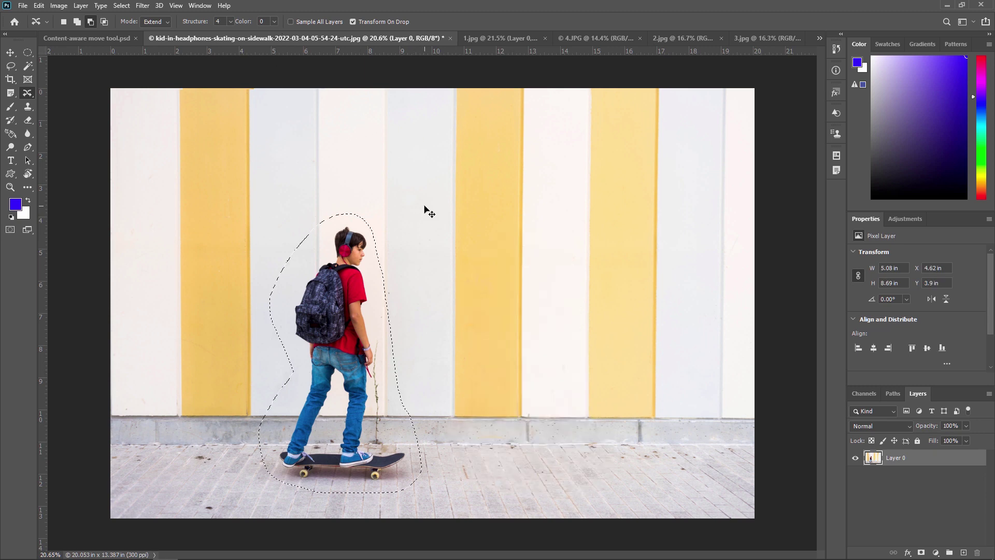
key(ctrl+d)
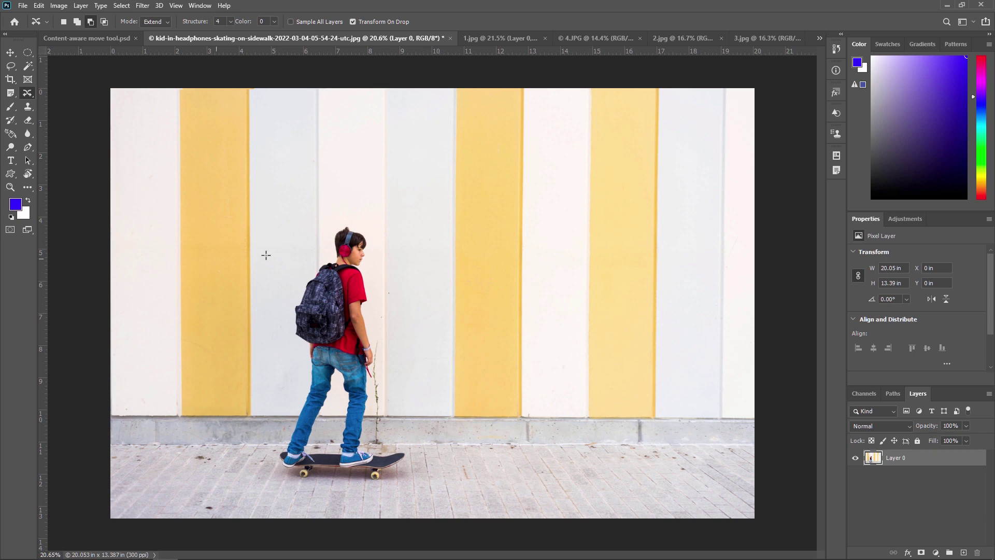
Step: In 1.jpg, set Color to 10 and outline the child with outstretched arms, adding the area around the feet to the selection
click(484, 39)
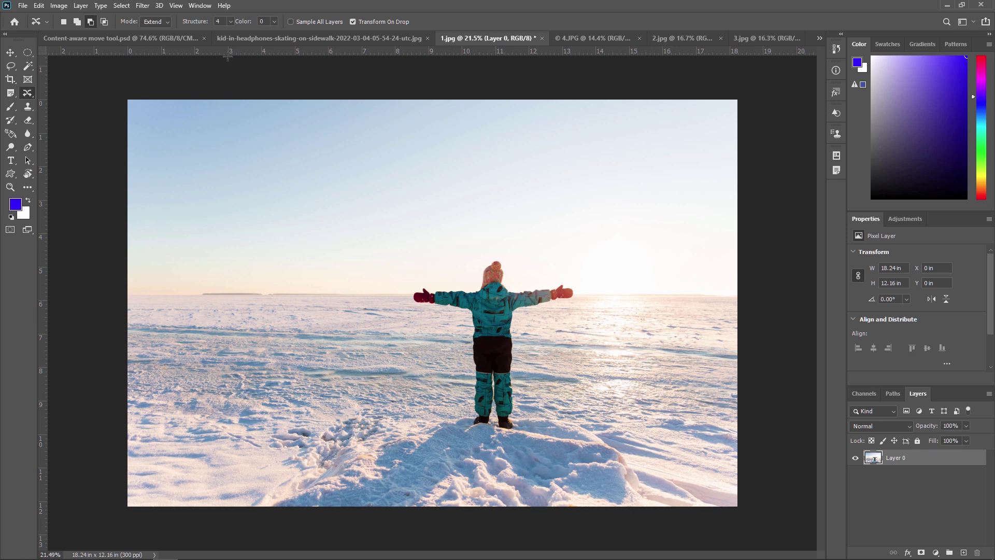
click(274, 21)
mouse_move(457, 311)
mouse_down()
mouse_move(412, 308)
mouse_move(402, 298)
mouse_move(450, 284)
mouse_move(487, 253)
mouse_move(507, 258)
mouse_move(525, 284)
mouse_move(580, 279)
mouse_move(585, 297)
mouse_move(523, 317)
mouse_move(509, 432)
mouse_move(476, 429)
mouse_move(462, 416)
mouse_move(457, 312)
mouse_up()
click(76, 22)
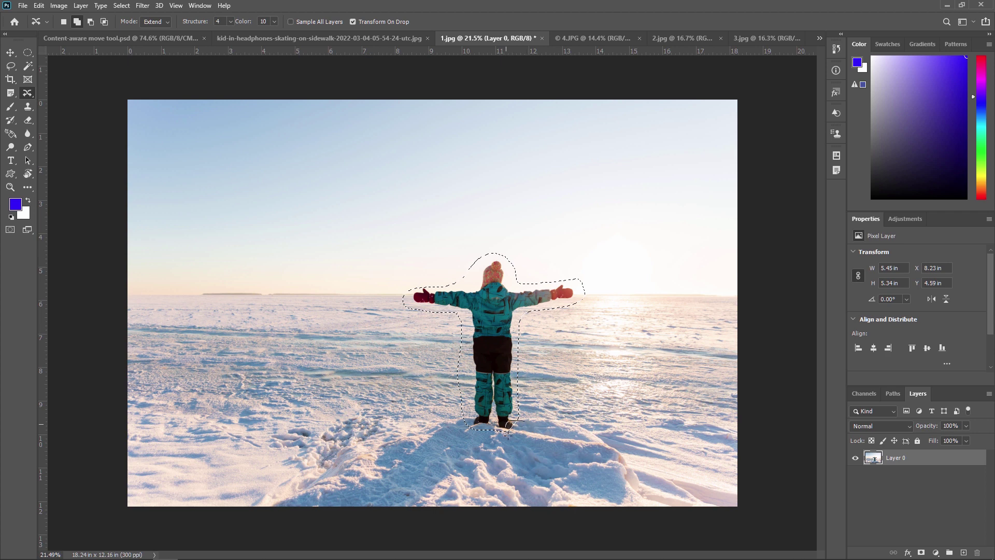
drag(520, 421, 512, 434)
Step: Place a copy of the outlined child about 5.7 in to the left on the snow and deselect
drag(476, 359, 301, 363)
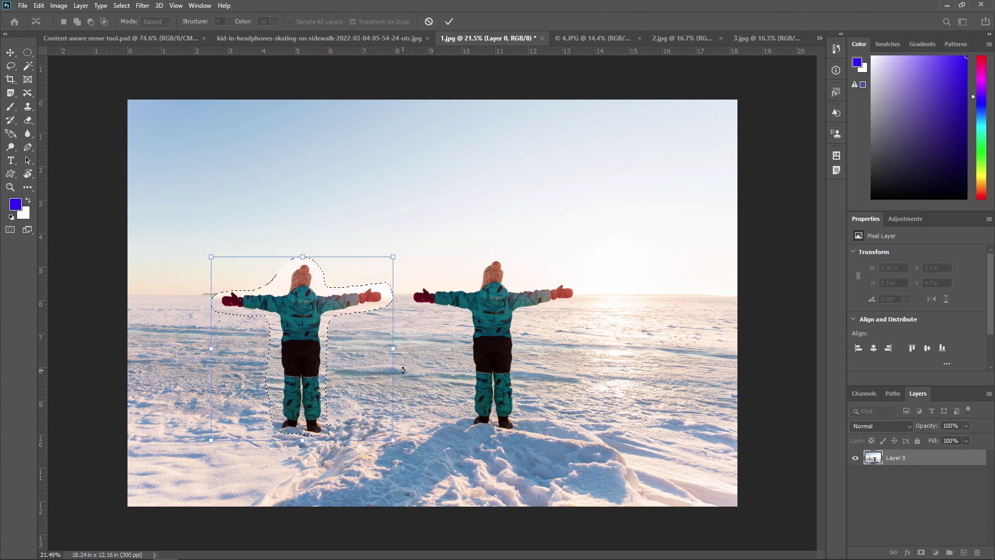
key(Return)
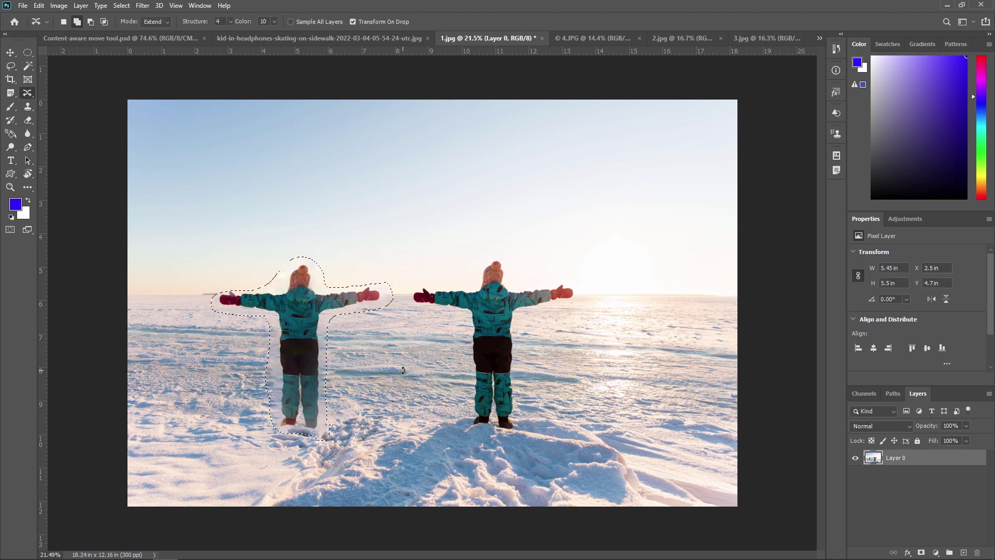
key(ctrl+d)
alt+scroll(493, 322, down, 2)
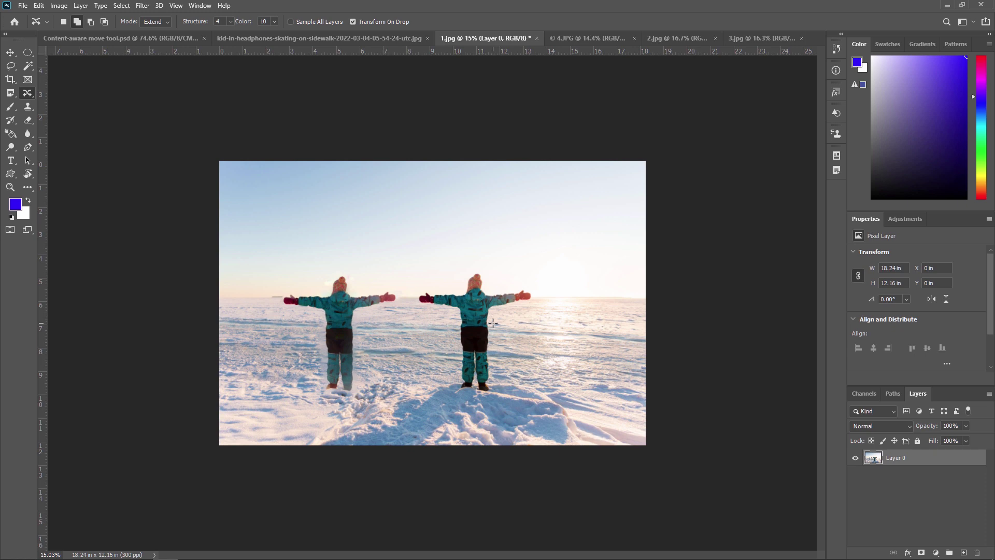
scroll(438, 300, up, 2)
Step: Switch to 4.JPG and outline the man with raised arms from his hands down to his shoes
click(563, 40)
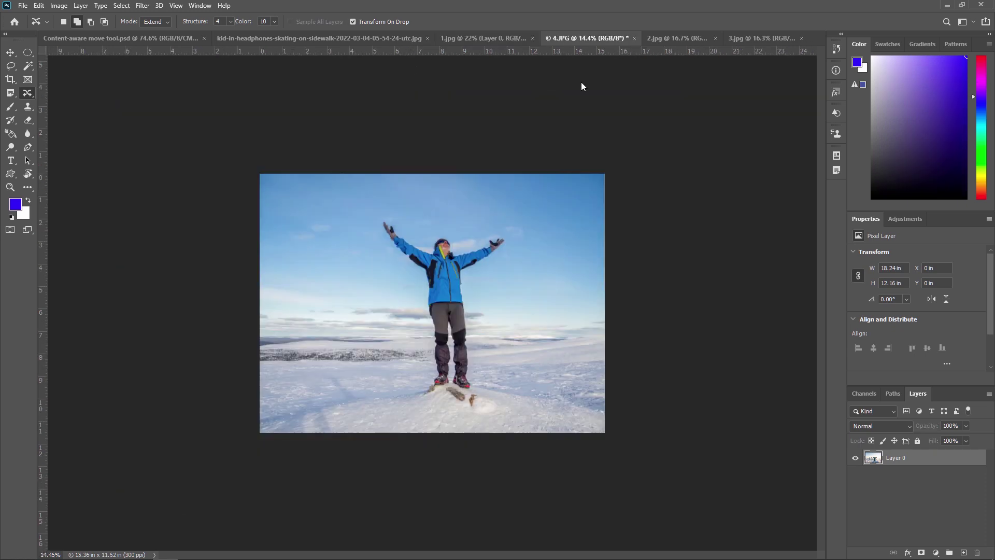
scroll(492, 322, up, 2)
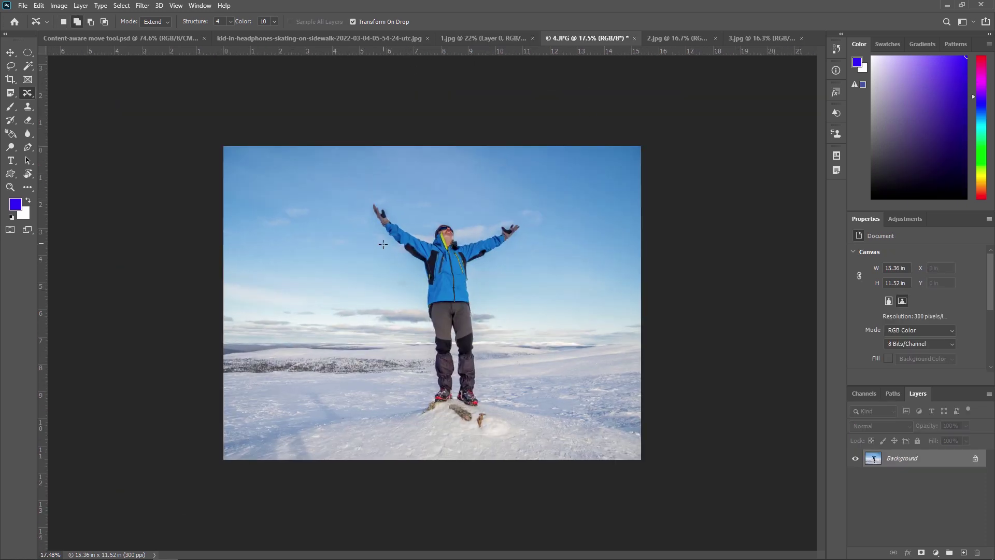
scroll(327, 239, up, 1)
mouse_move(395, 240)
mouse_down()
mouse_move(358, 194)
mouse_move(366, 177)
mouse_move(424, 222)
mouse_move(444, 205)
mouse_move(477, 222)
mouse_move(536, 202)
mouse_move(552, 210)
mouse_move(530, 236)
mouse_move(488, 253)
mouse_move(495, 395)
mouse_up()
mouse_move(489, 430)
mouse_down()
mouse_move(435, 428)
mouse_move(428, 417)
mouse_move(420, 288)
mouse_move(393, 239)
mouse_up()
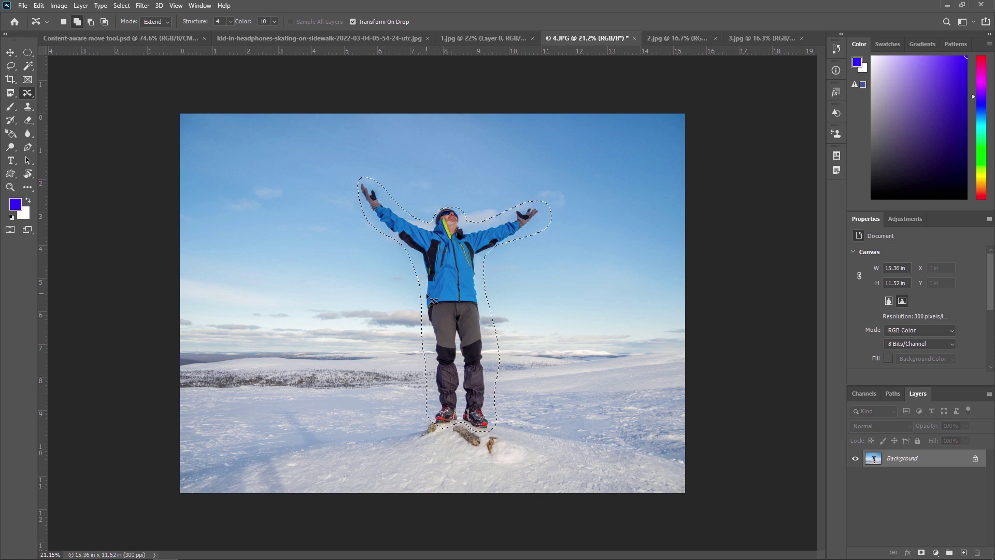
Step: Try duplicating the man about 5 in to the left and 1.3 in lower in Extend mode, deselect, then undo the copy
drag(444, 297, 281, 335)
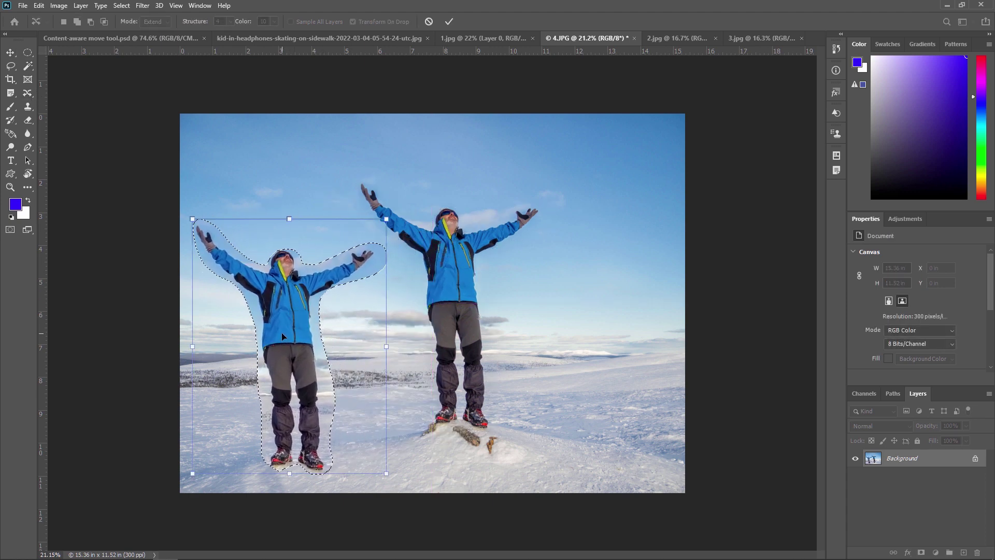
key(Return)
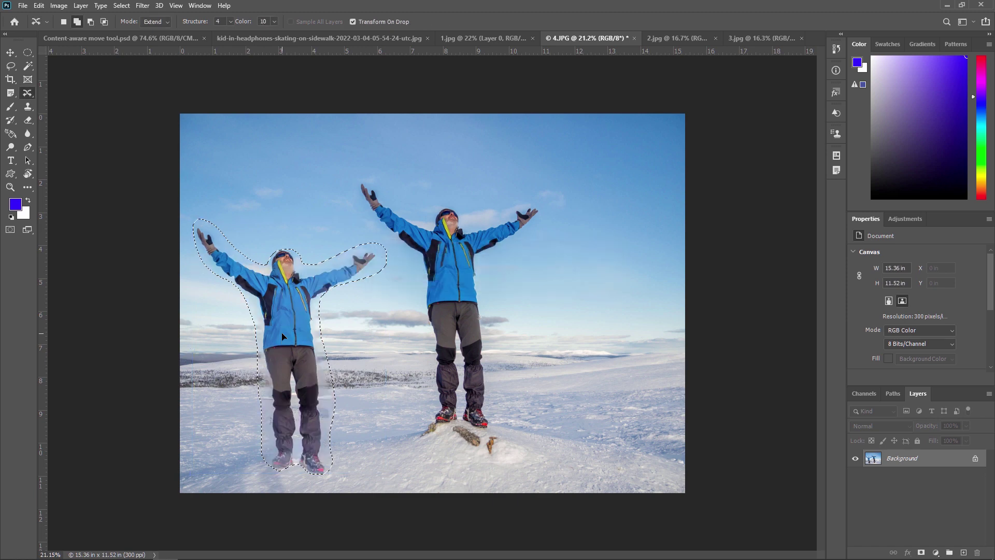
key(ctrl+d)
scroll(492, 305, down, 2)
scroll(432, 331, up, 3)
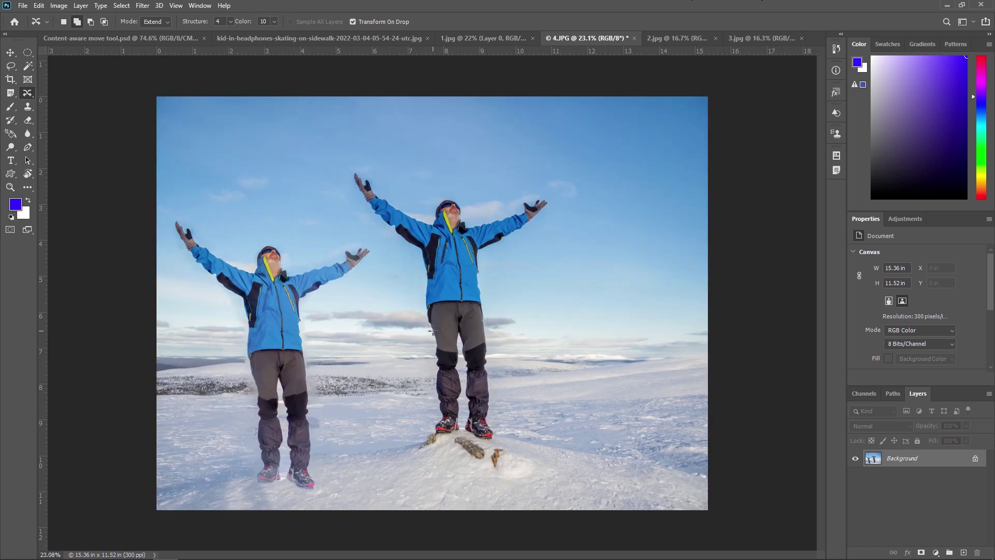
key(ctrl+z)
key(ctrl+z)
Step: Change the mode to Move, relocate the outlined man about 4.7 in to the left and 1.8 in lower, and deselect
click(158, 22)
click(155, 32)
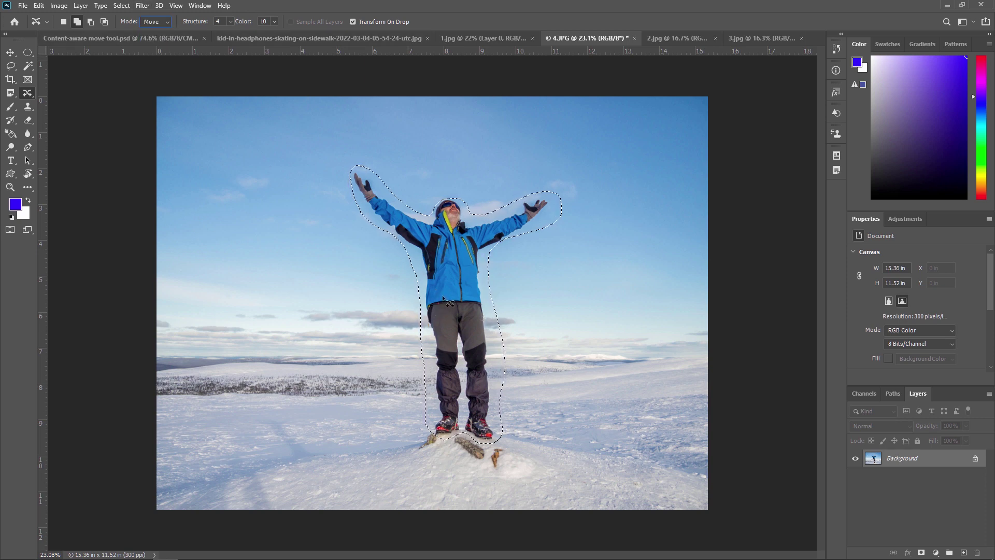
drag(456, 308, 288, 374)
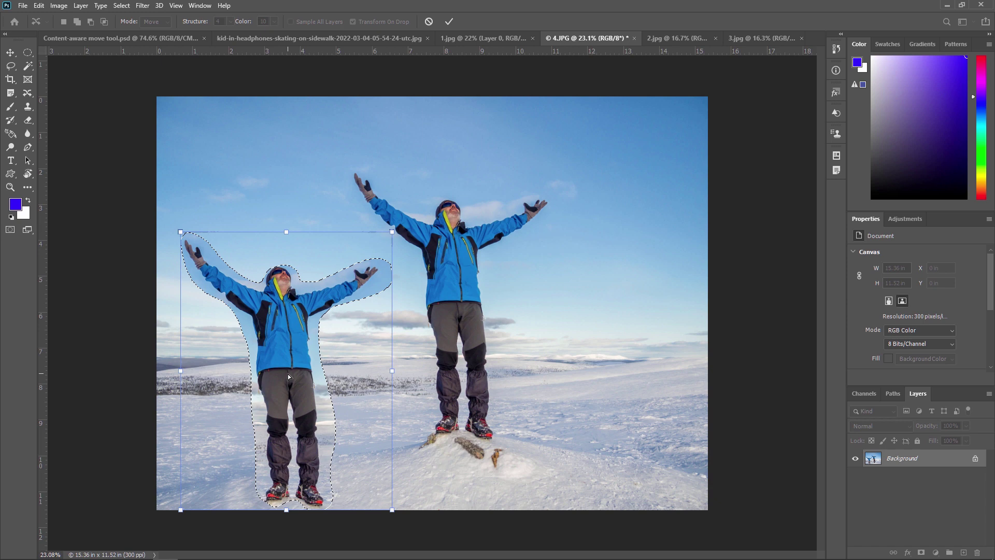
key(Return)
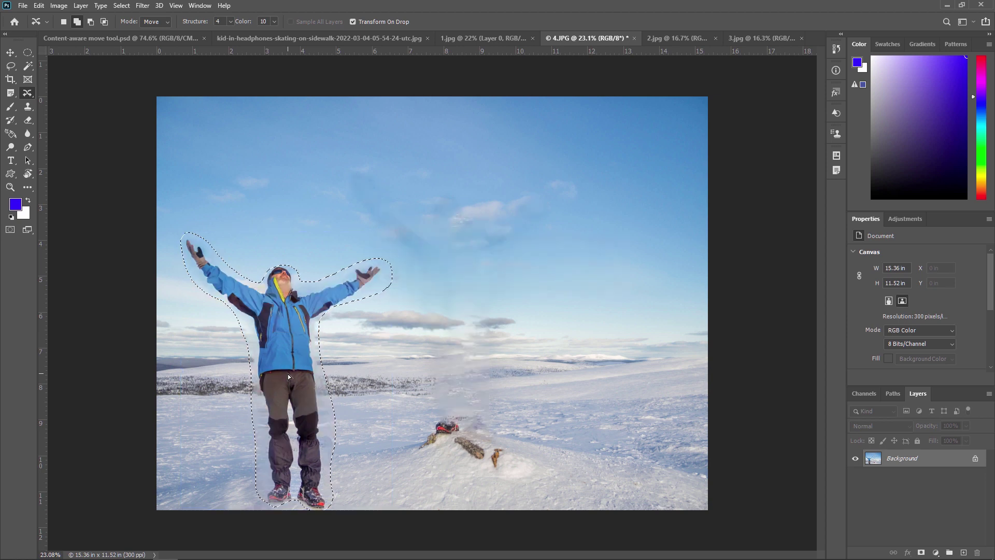
key(ctrl+d)
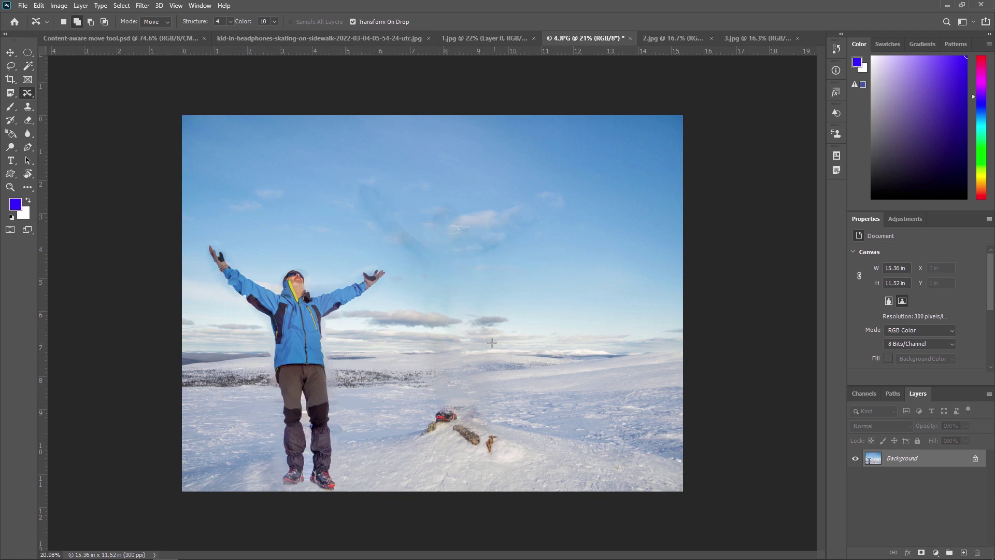
scroll(430, 272, up, 3)
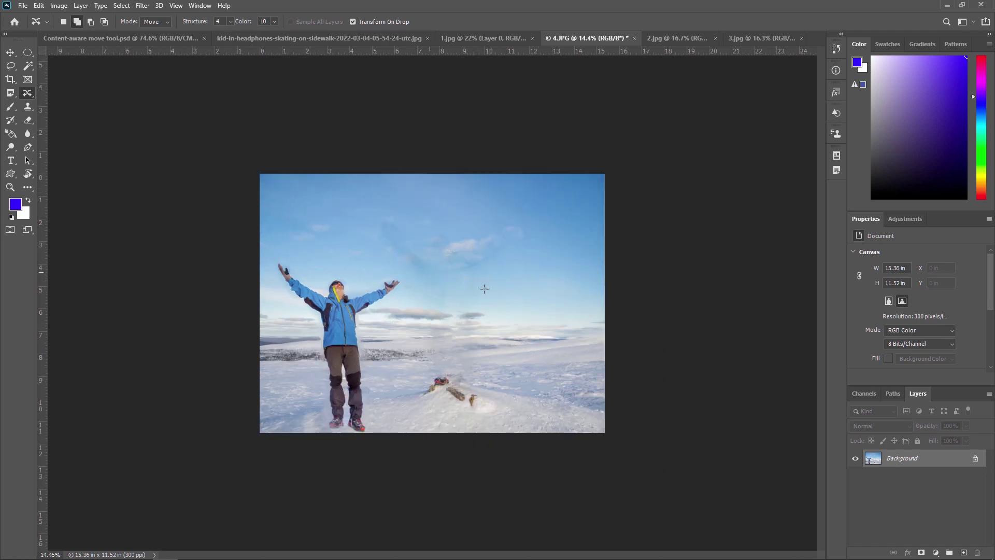
scroll(417, 356, down, 2)
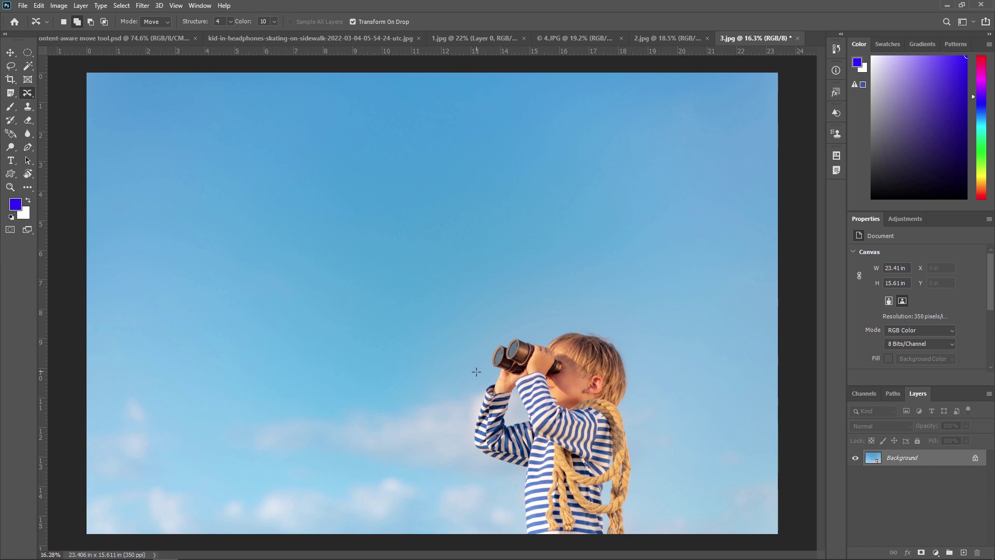
Step: In 3.jpg, outline the boy with binoculars loosely, move him about 8.8 in to the left in Move mode, and deselect
mouse_move(471, 373)
mouse_down()
mouse_move(501, 321)
mouse_move(608, 328)
mouse_move(644, 408)
mouse_move(661, 492)
mouse_move(629, 541)
mouse_move(535, 546)
mouse_move(504, 536)
mouse_move(495, 488)
mouse_move(464, 439)
mouse_move(474, 372)
mouse_up()
drag(570, 455, 308, 455)
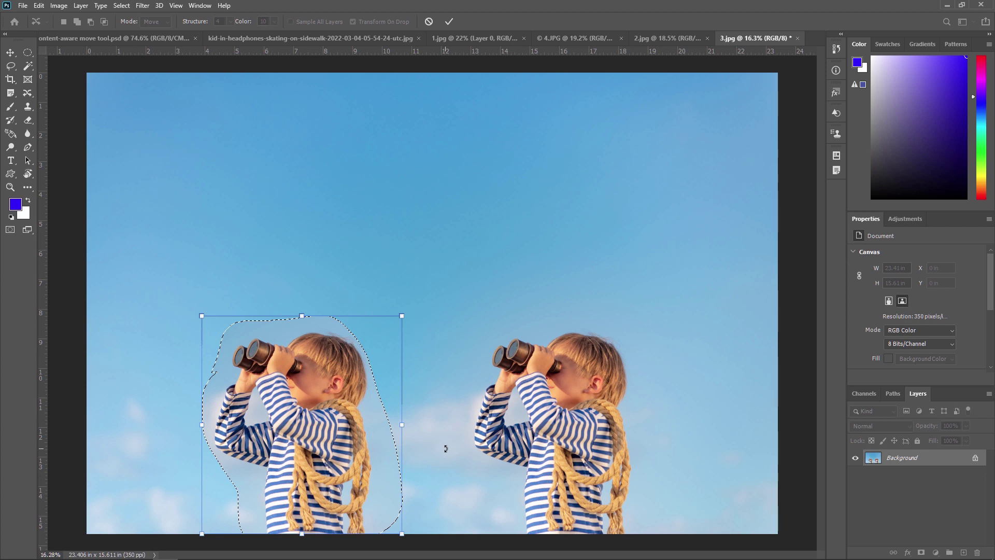
key(Return)
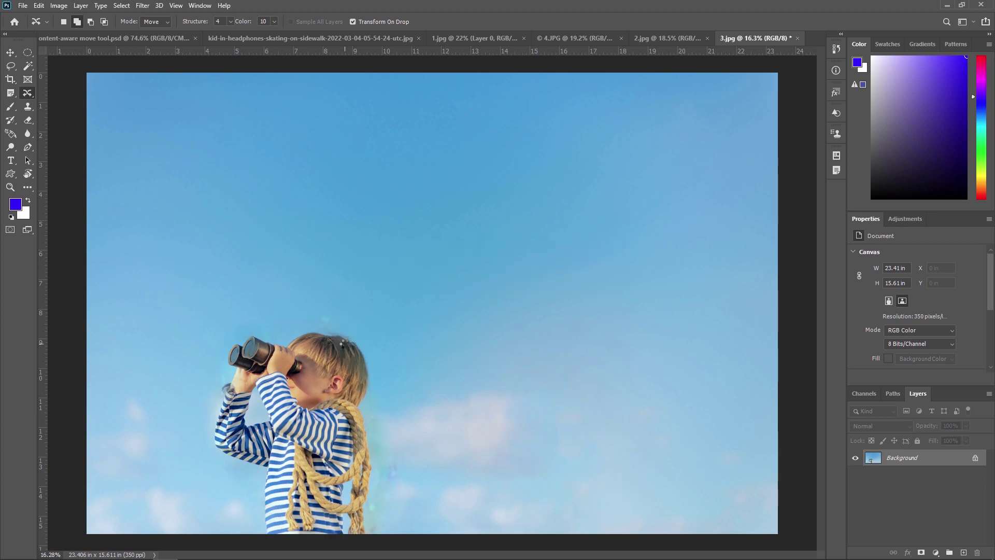
scroll(389, 366, down, 3)
scroll(389, 366, up, 4)
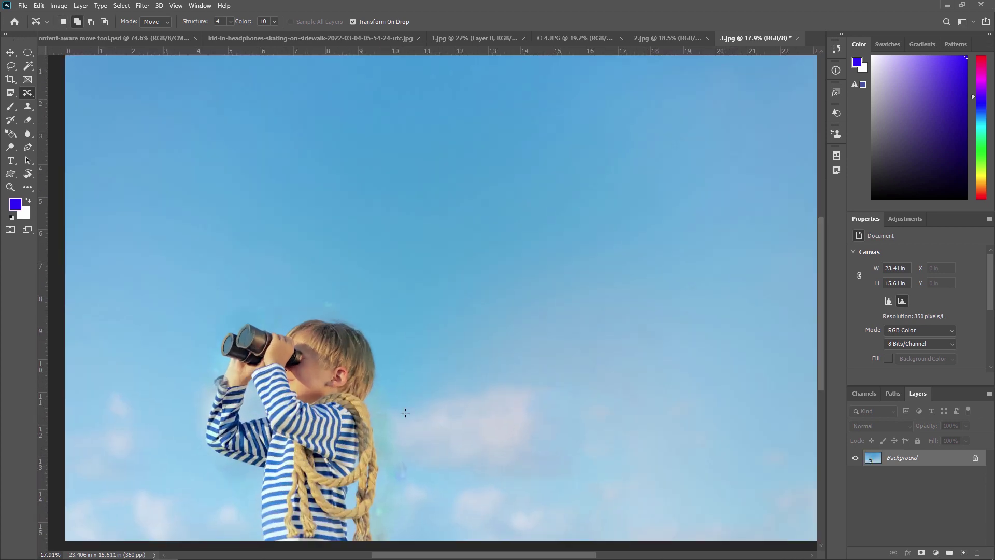
scroll(405, 412, down, 3)
scroll(361, 439, up, 3)
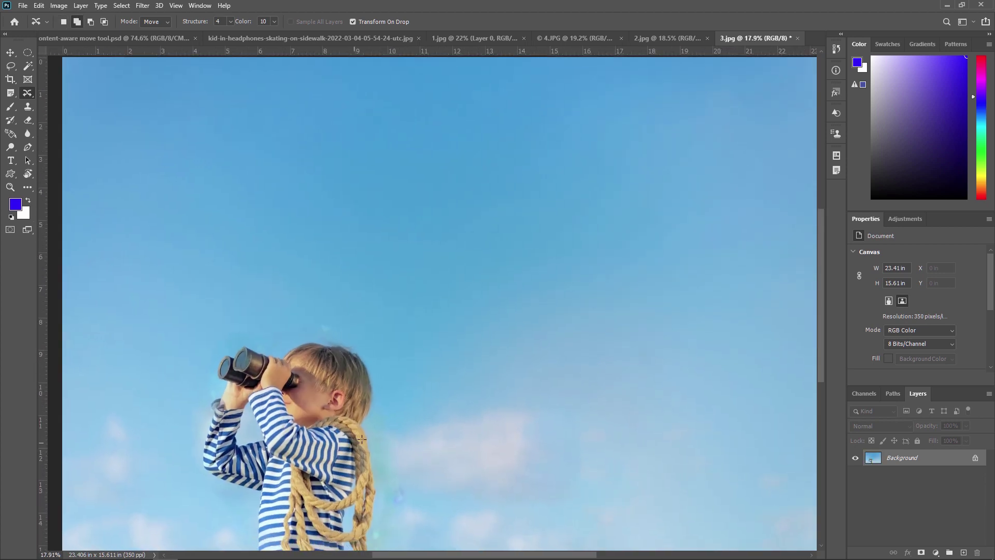
scroll(407, 410, down, 1)
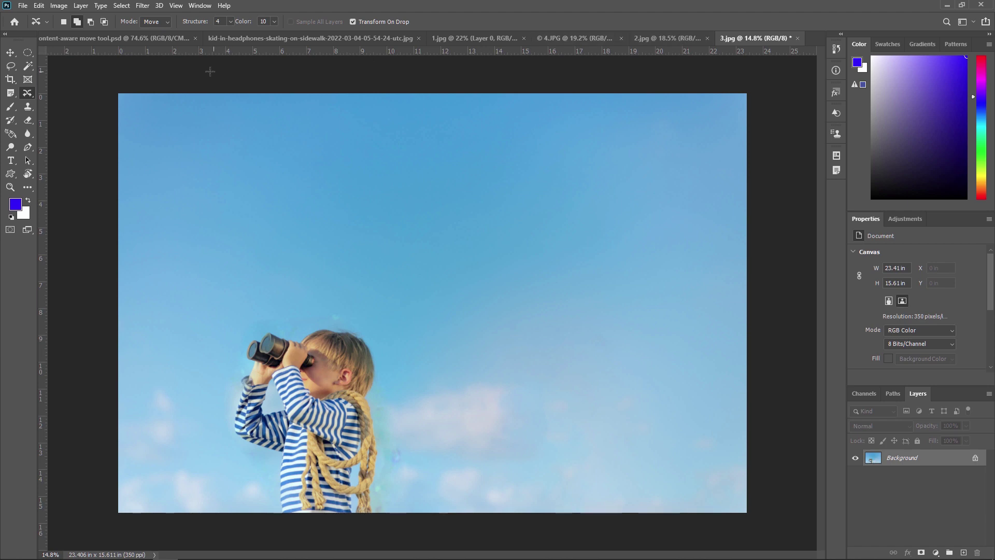
Step: Return to Content-aware move tool.psd and show the healing tools grouped with the Content-Aware Move Tool
click(133, 39)
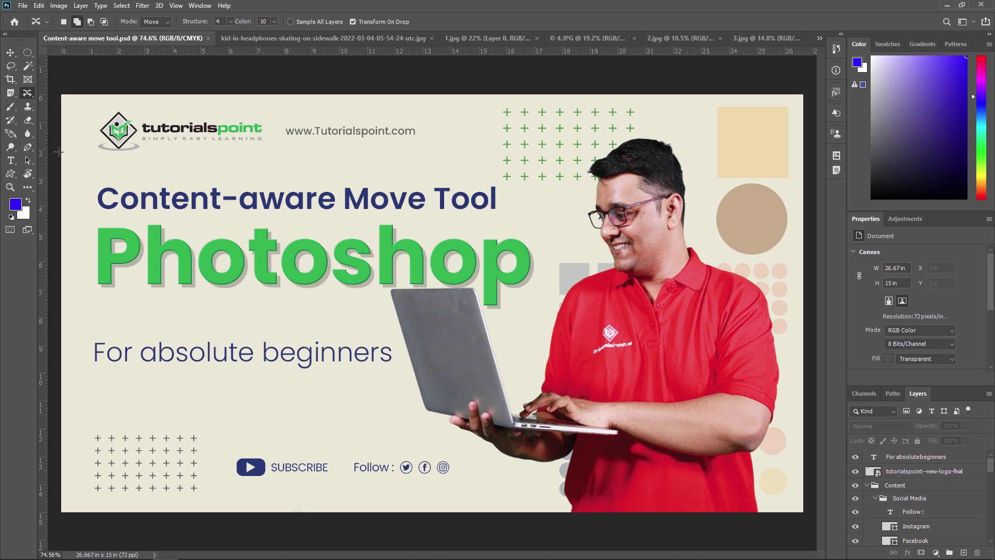
right_click(32, 94)
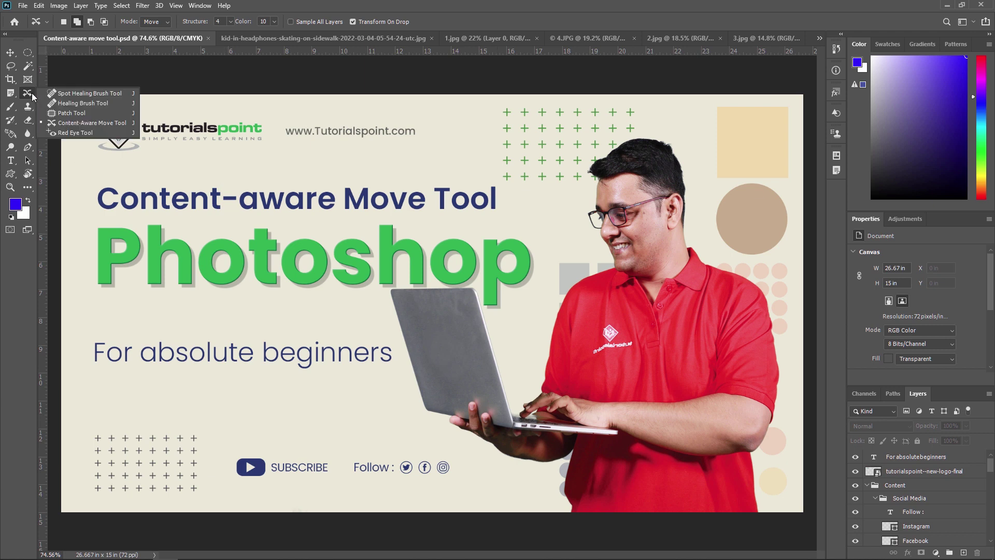